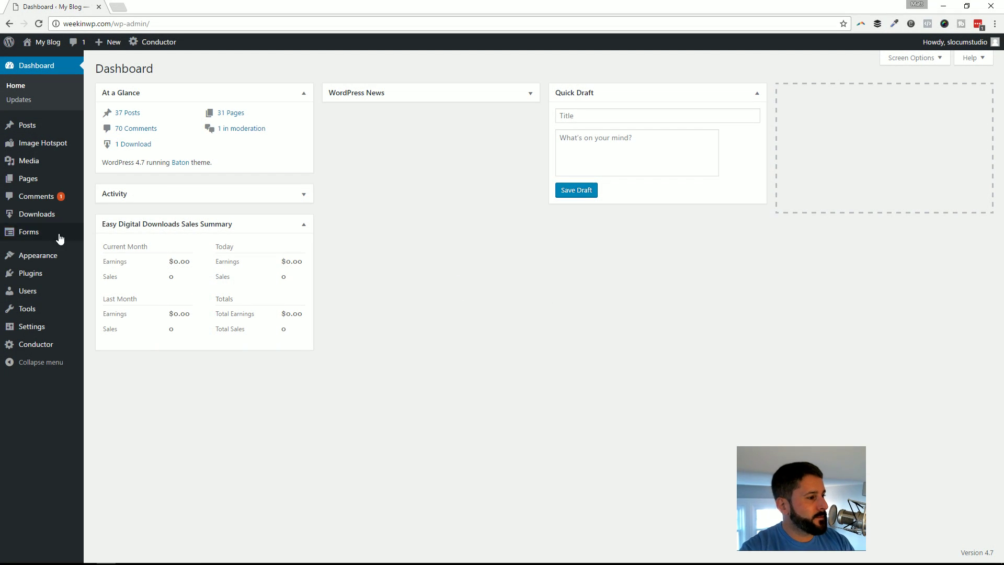
Reveal the Plugins submenu in the admin sidebar to reach Installed Plugins
mouse_move(40, 279)
left_click(127, 279)
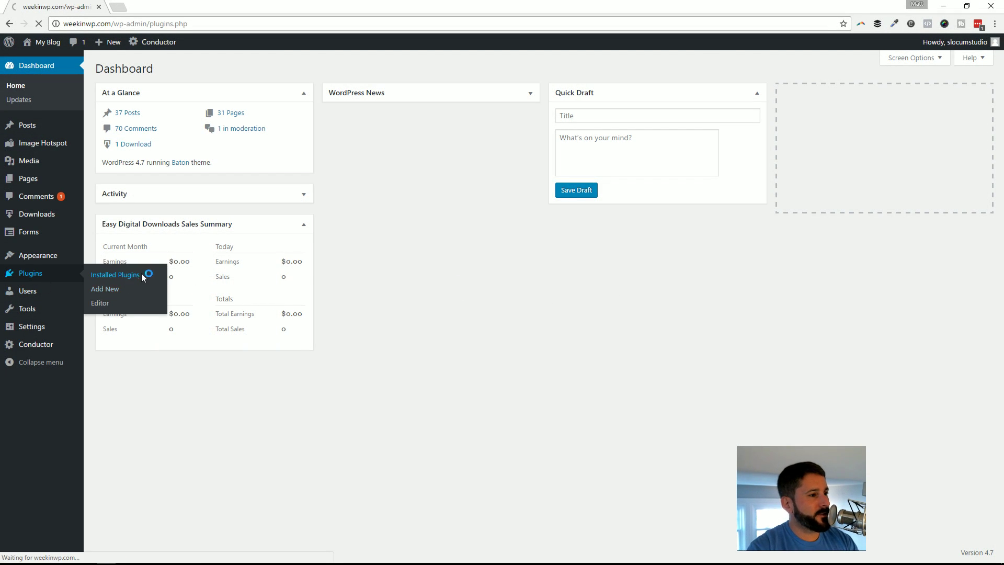
scroll(413, 312, "down", 1)
scroll(413, 312, "down", 3)
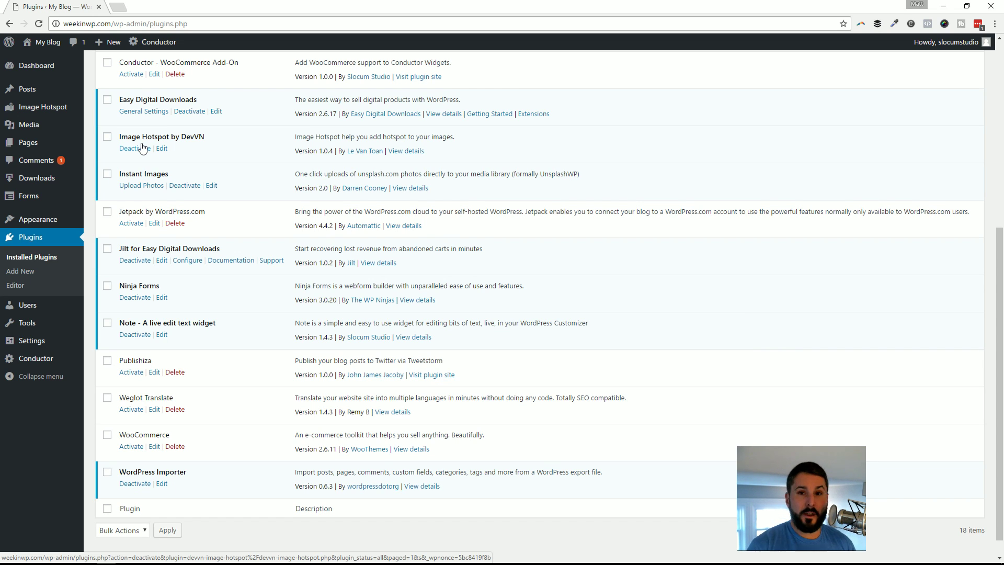
left_click(398, 152)
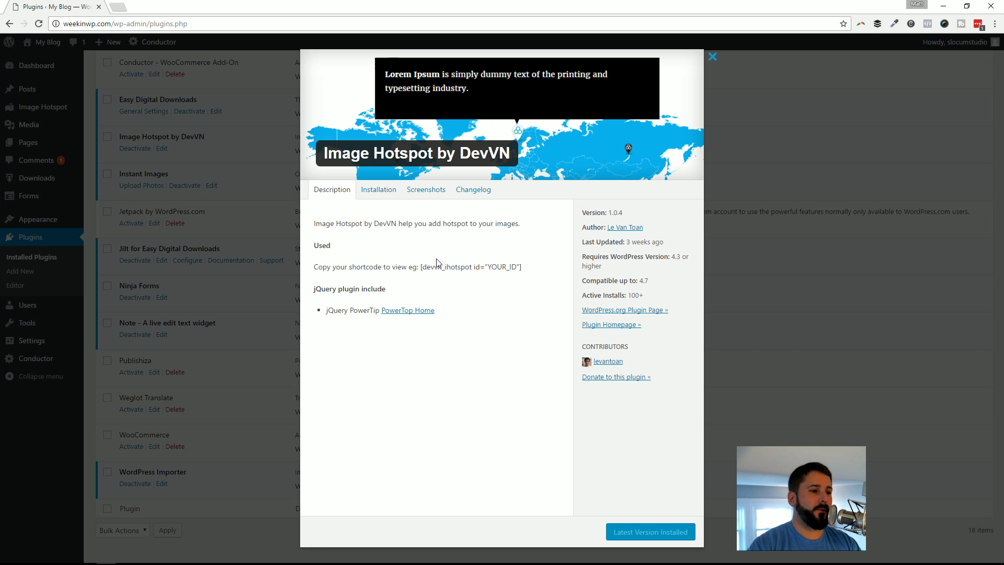
left_click(713, 57)
scroll(314, 125, "up", 4)
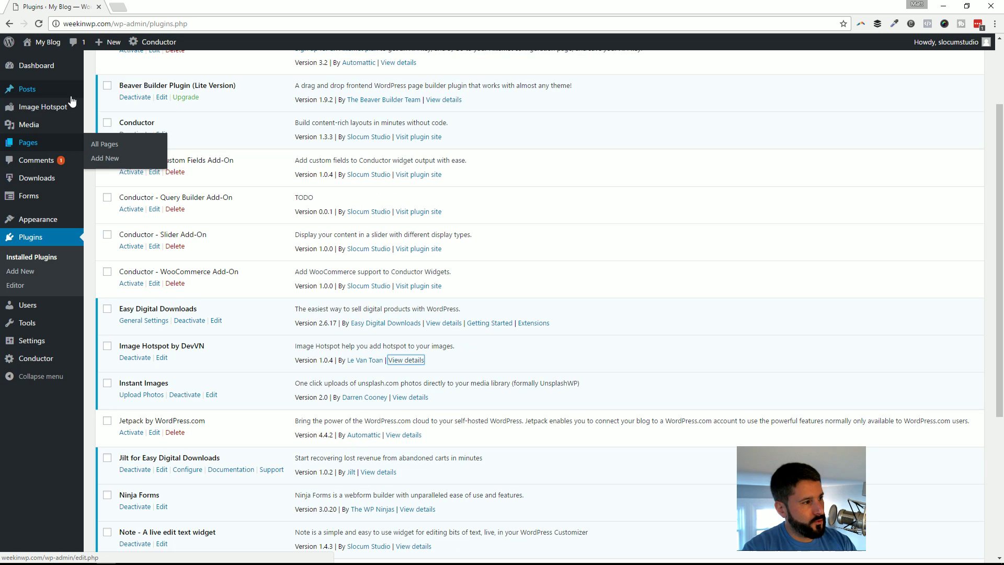
Open the Conductor UI entry from the Image Hotspot All Items list for editing
mouse_move(66, 108)
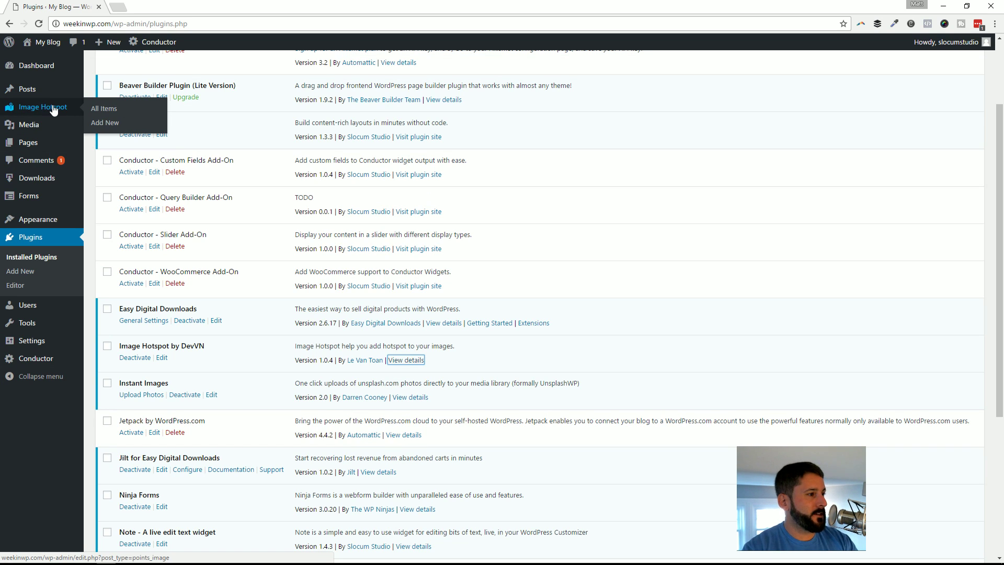
left_click(112, 110)
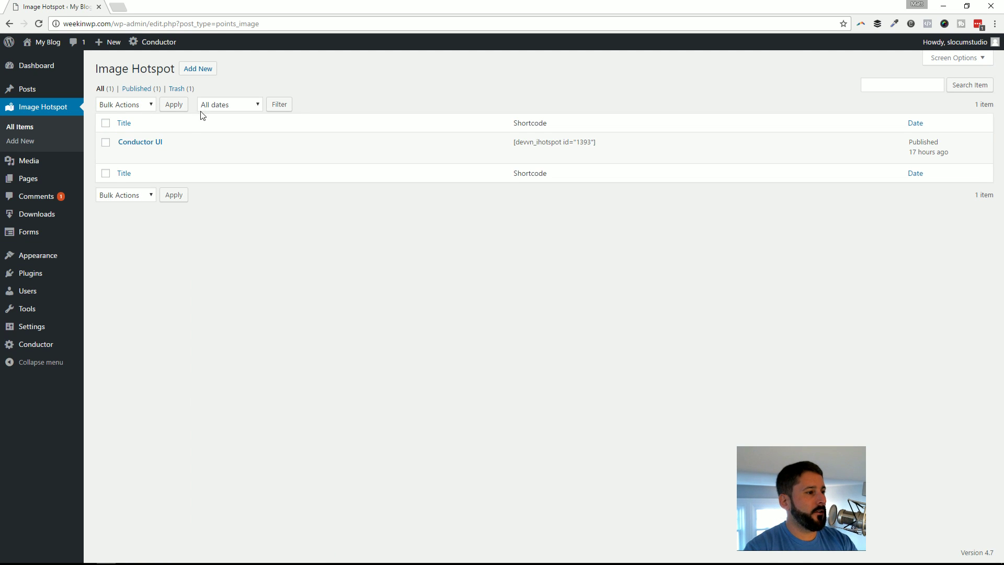
mouse_move(123, 159)
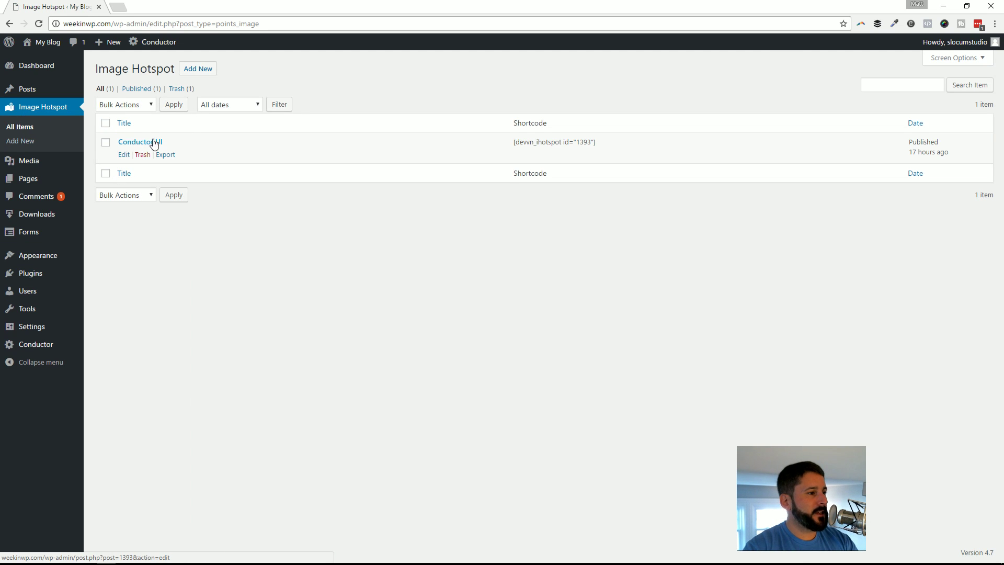
left_click(123, 155)
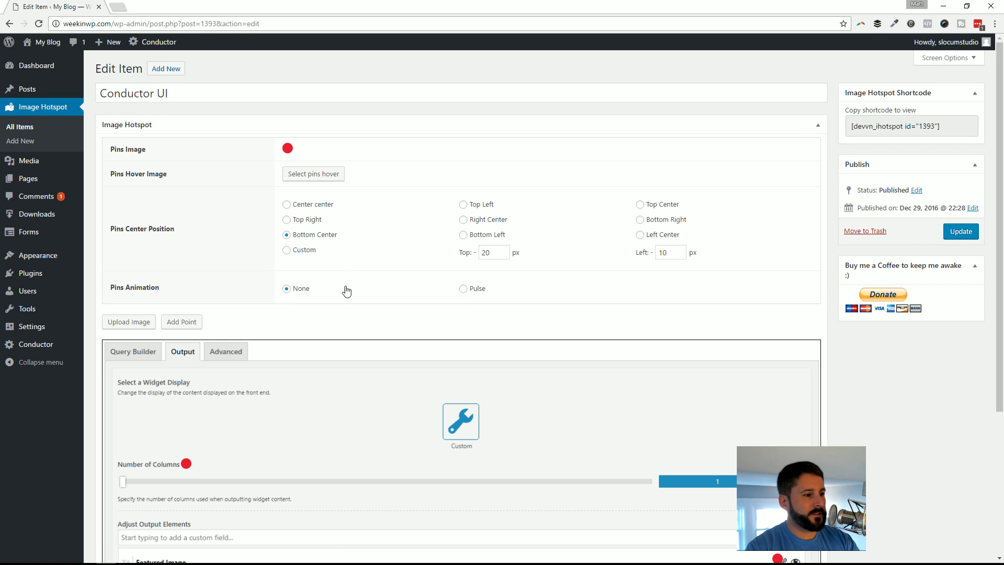
scroll(270, 335, "down", 4)
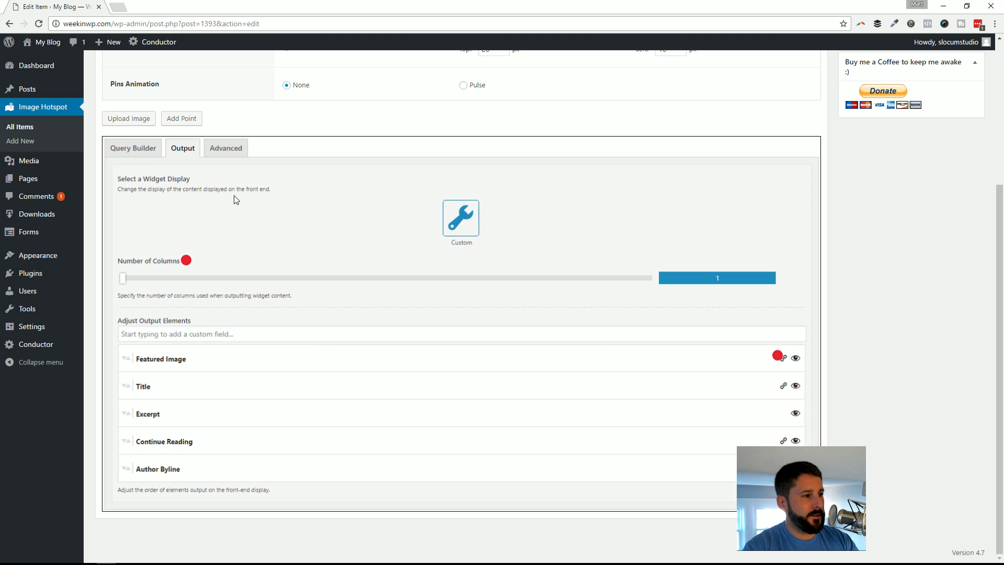
scroll(234, 197, "up", 2)
Check the output-ui background image in the picker, close it unchanged, and return to All Items
left_click(129, 223)
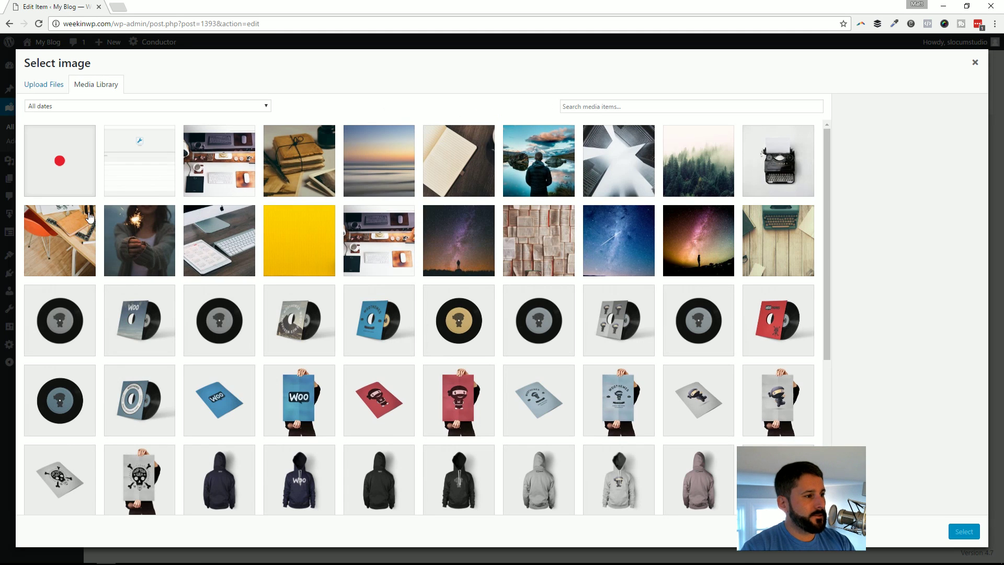
left_click(173, 186)
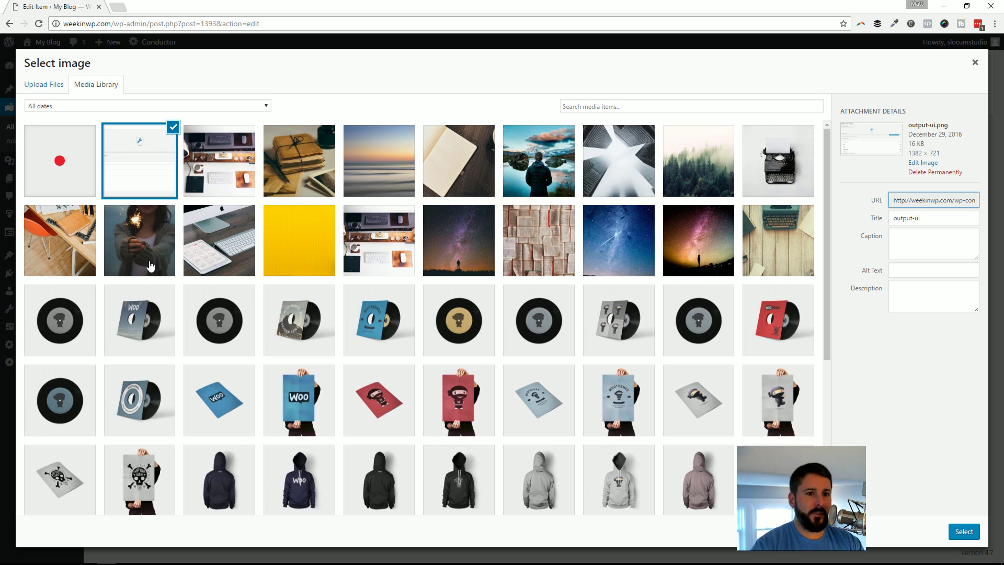
left_click(975, 62)
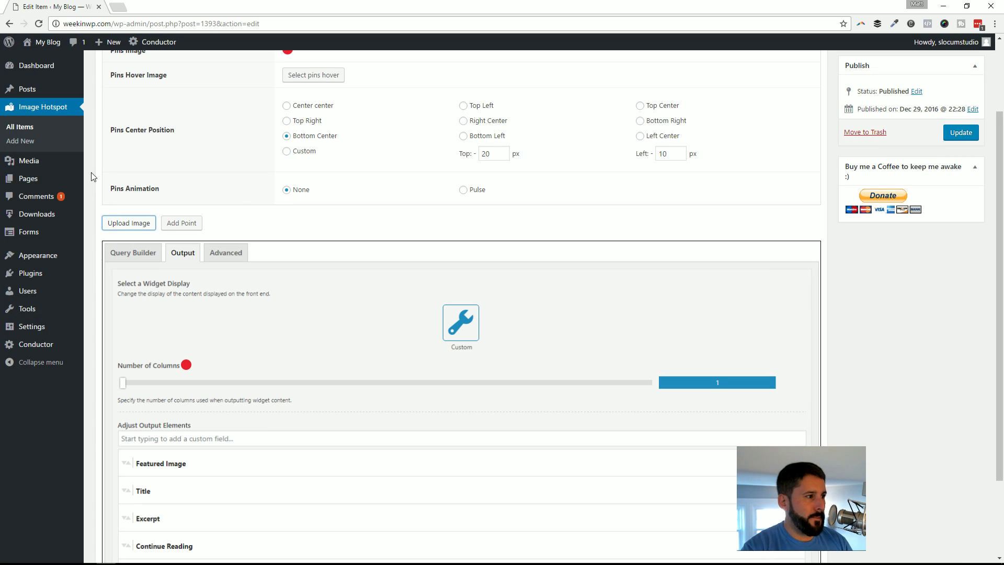
scroll(278, 360, "down", 2)
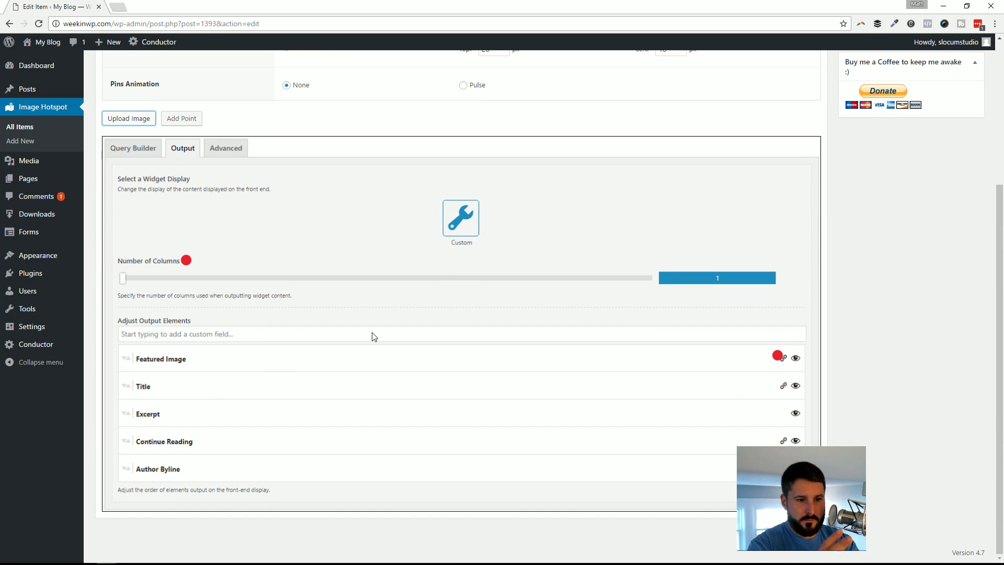
scroll(341, 298, "up", 3)
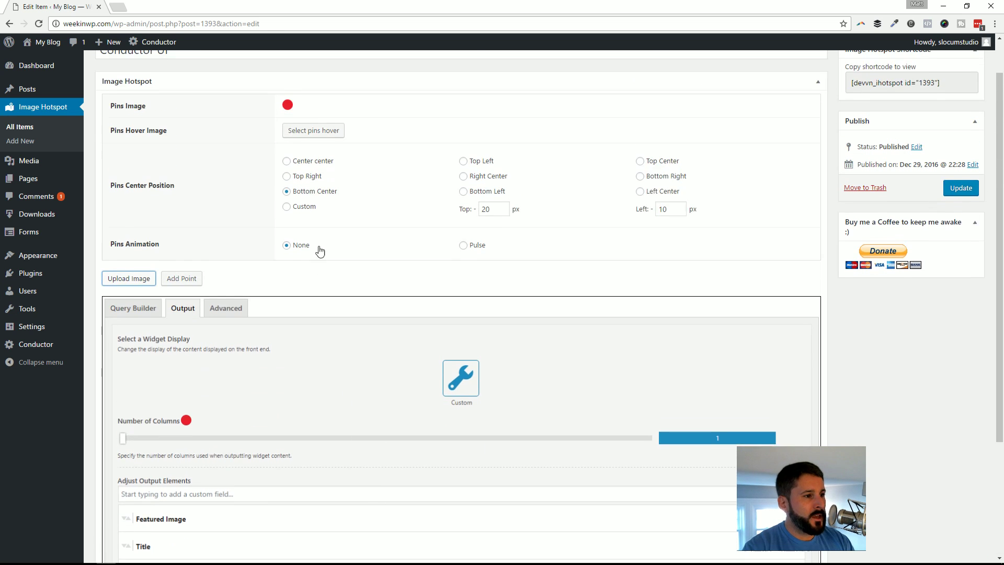
scroll(321, 251, "up", 1)
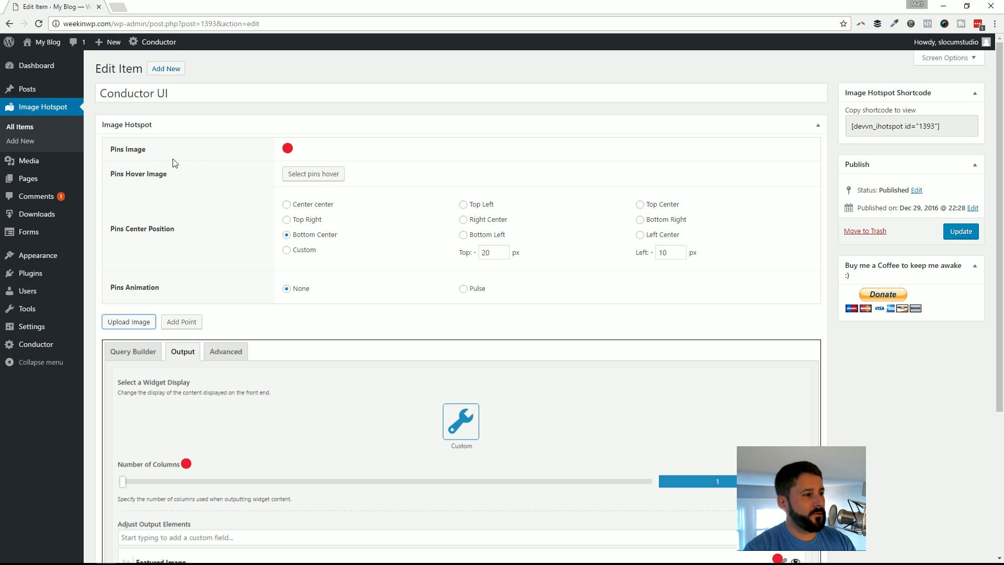
left_click(18, 128)
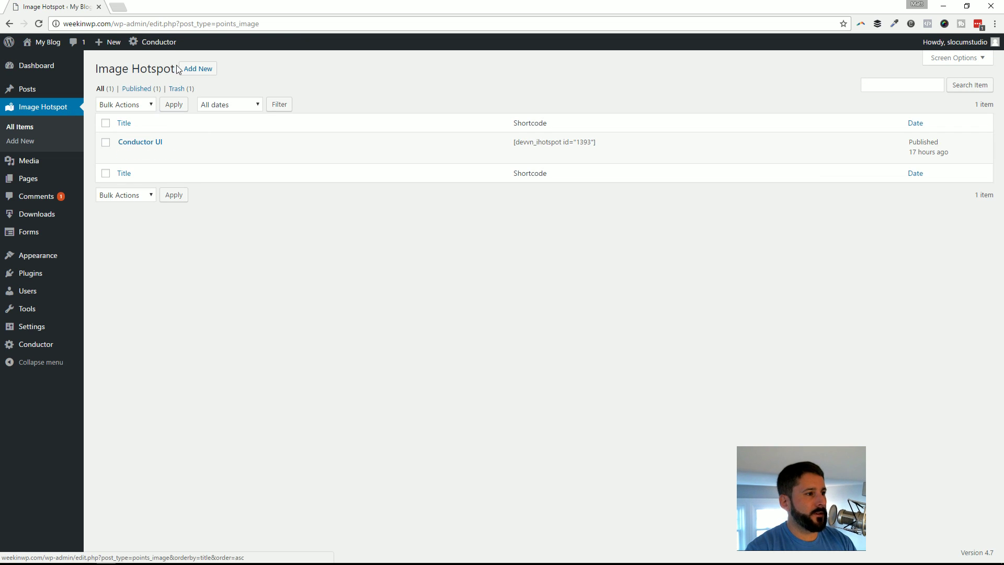
left_click(195, 68)
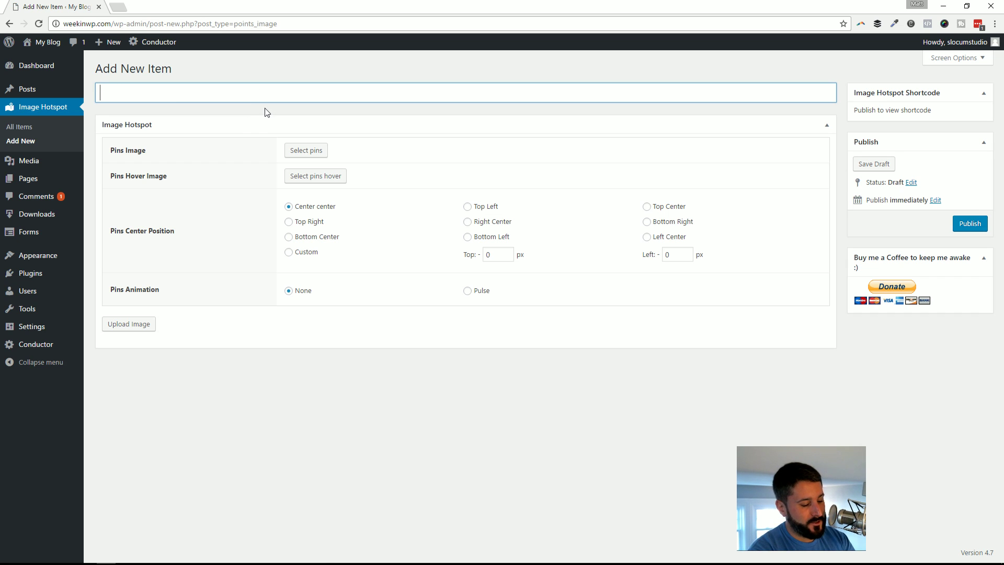
type("New screenshot")
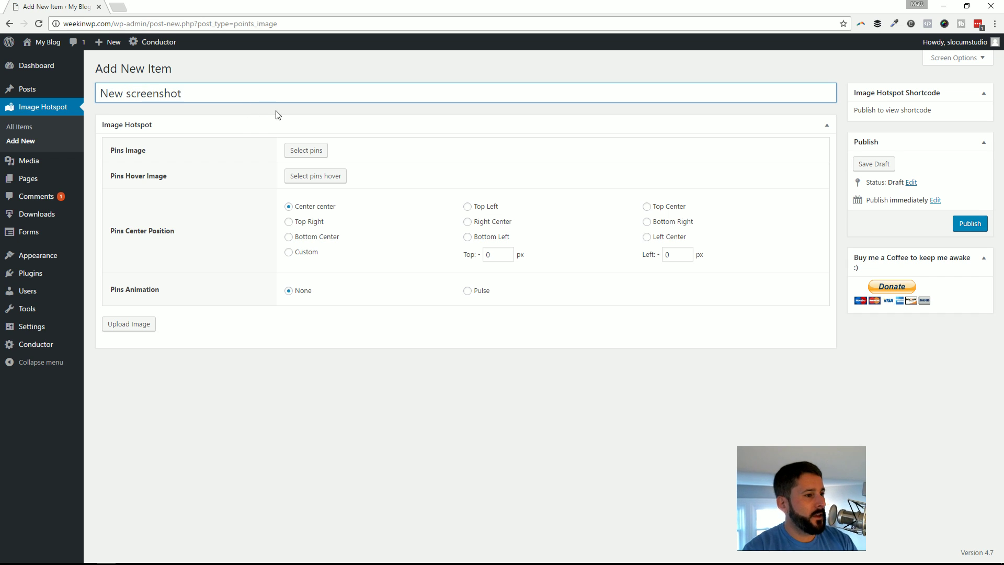
left_click(145, 324)
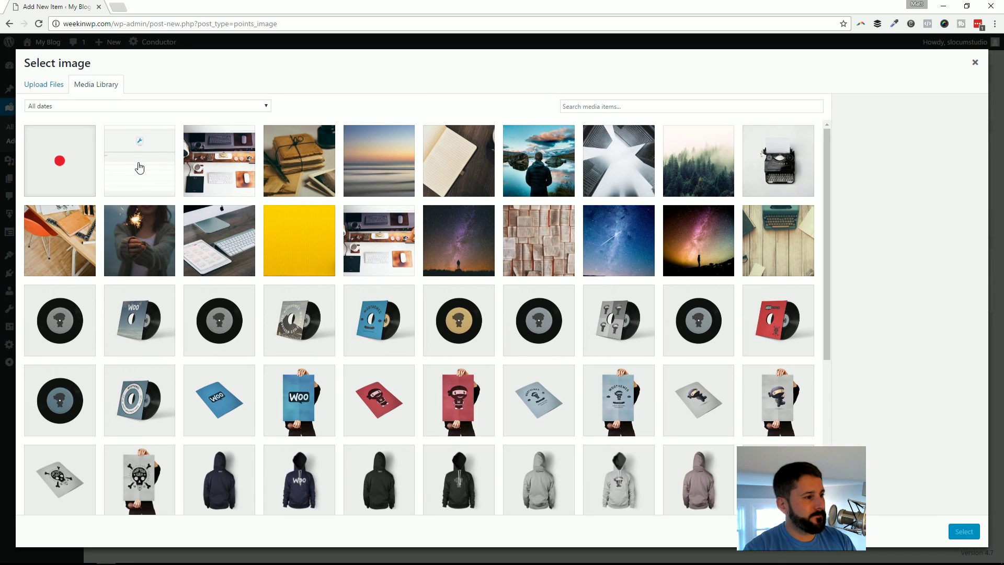
left_click(142, 173)
left_click(972, 538)
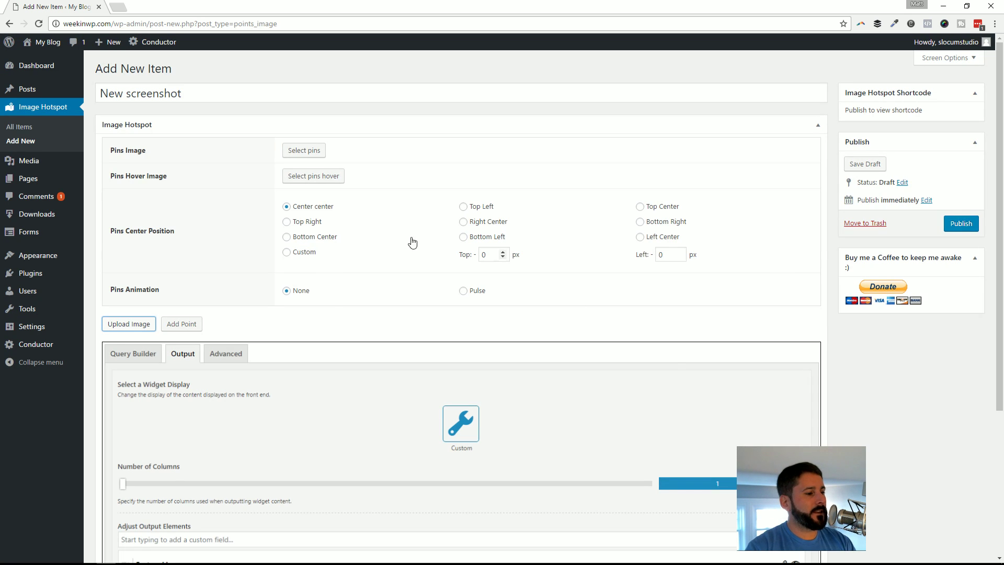
scroll(422, 300, "down", 4)
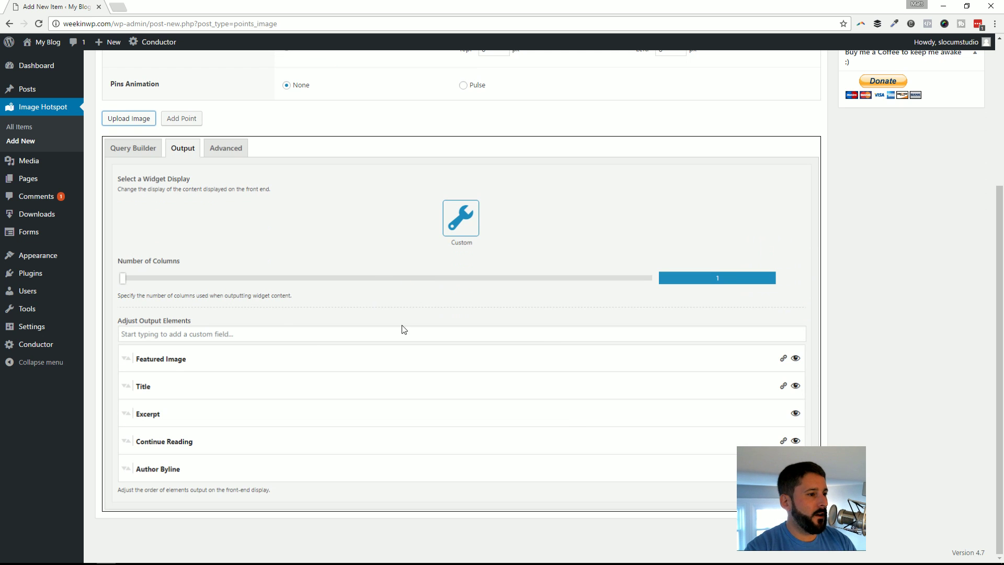
scroll(366, 304, "up", 3)
scroll(337, 283, "up", 1)
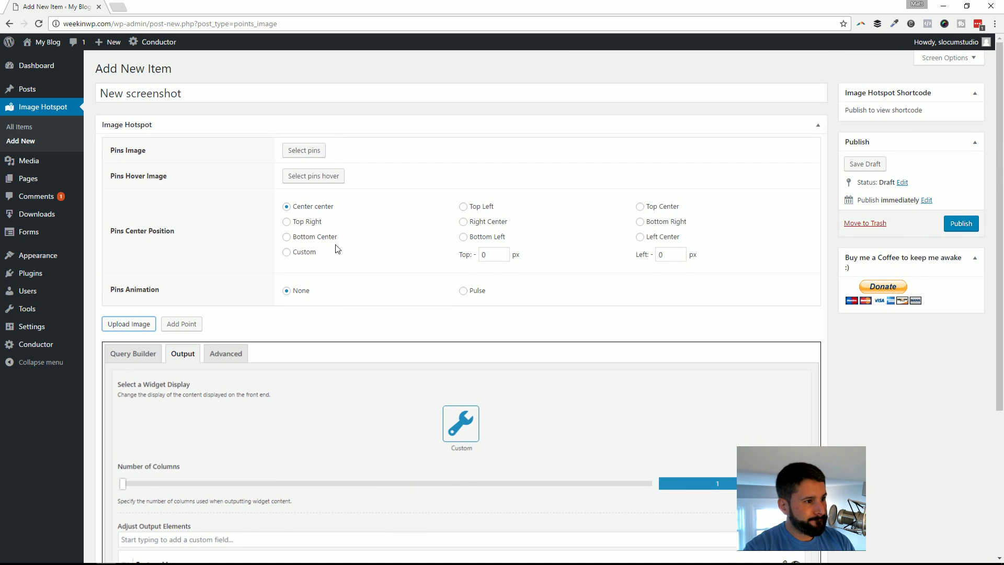
left_click(306, 151)
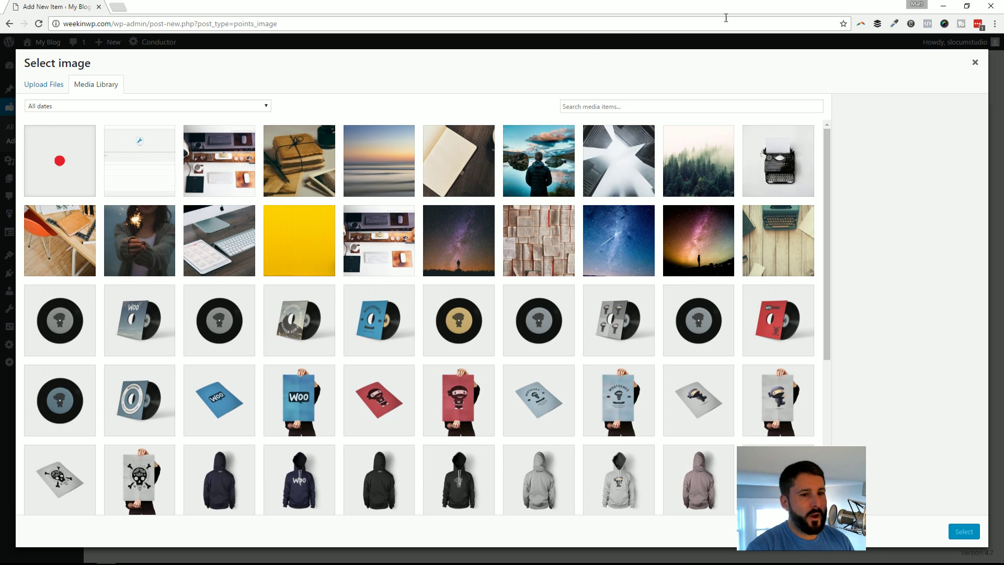
left_click(975, 62)
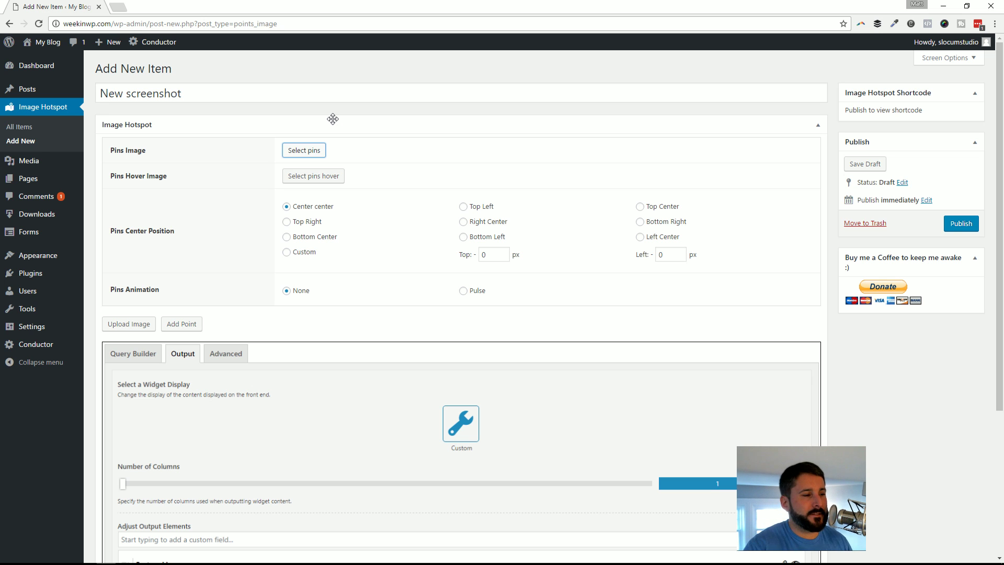
Search Google Images for 'transparent map pin' in a new tab, then return to WordPress
left_click(118, 6)
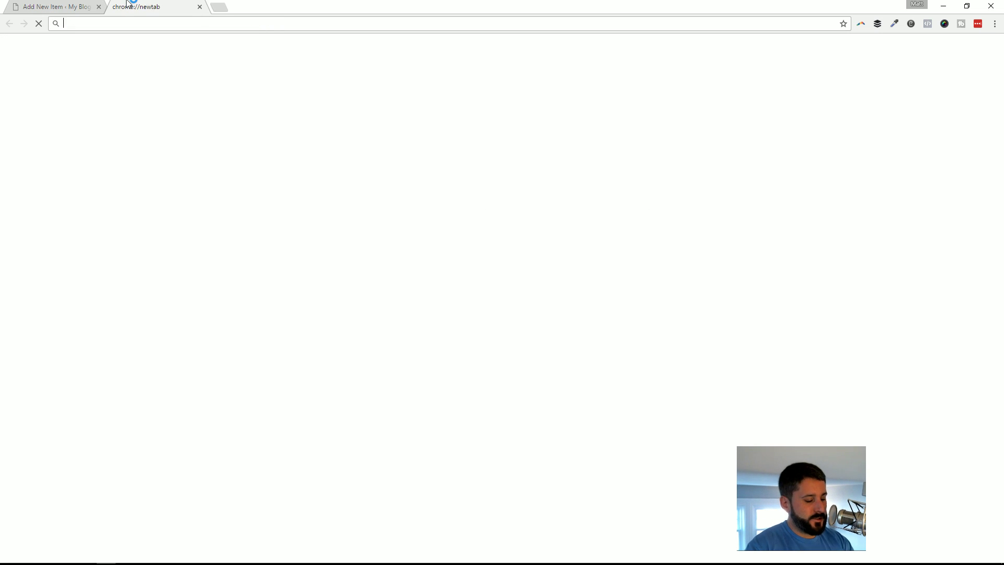
type("transpar")
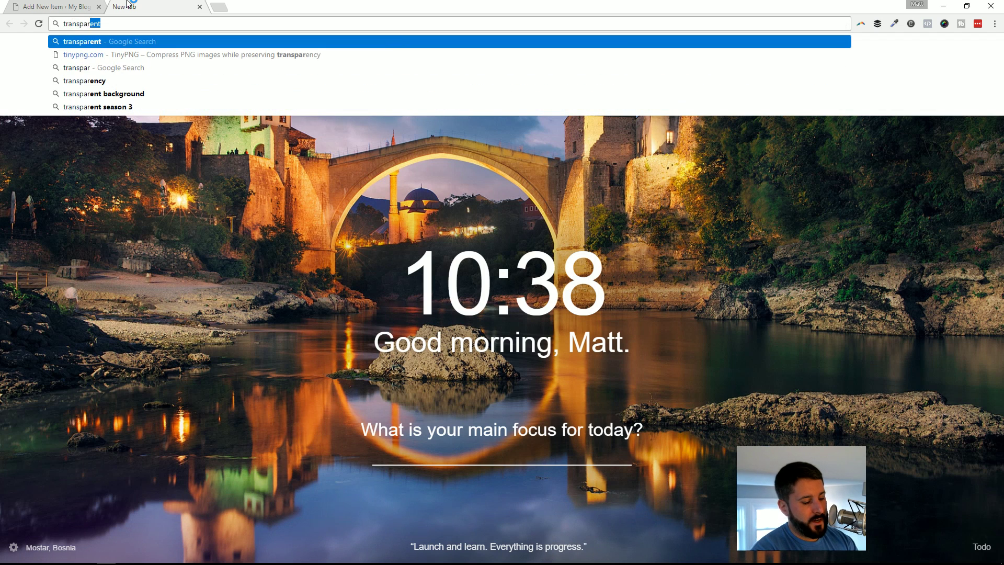
type("ent ")
type("map p")
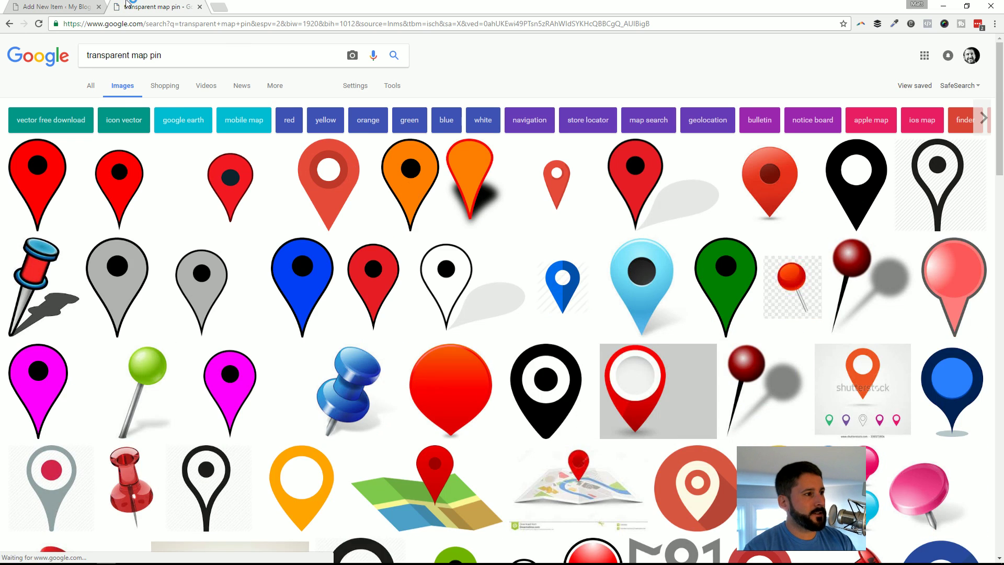
key("ctrl+Tab")
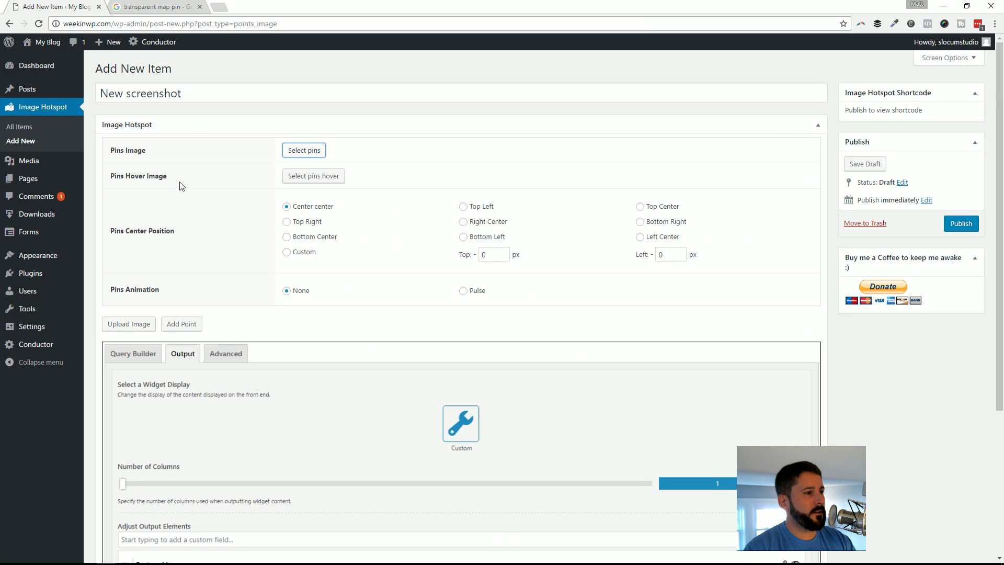
Set the item's pins image to the red circle-pin.png from the Media Library
left_click(303, 152)
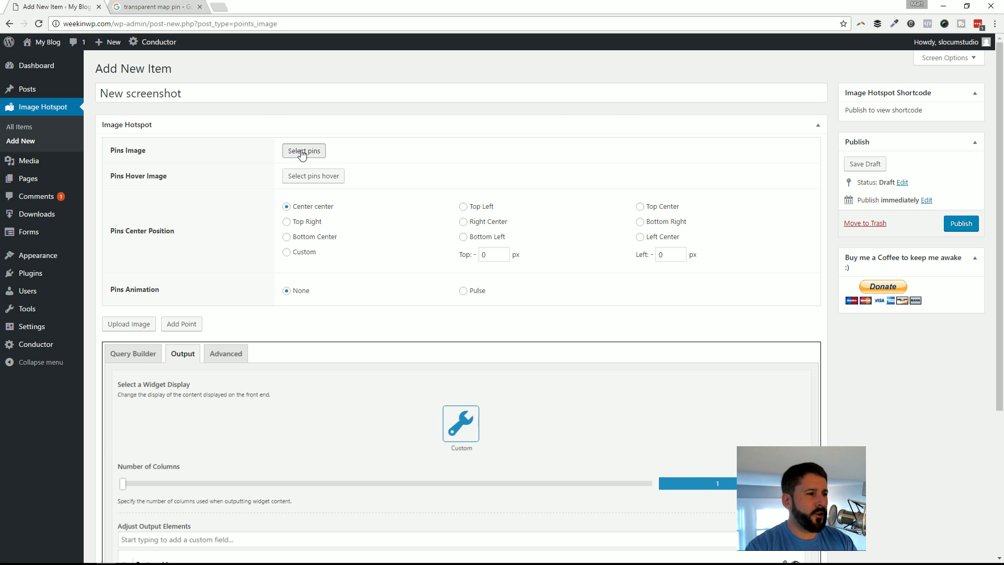
left_click(64, 159)
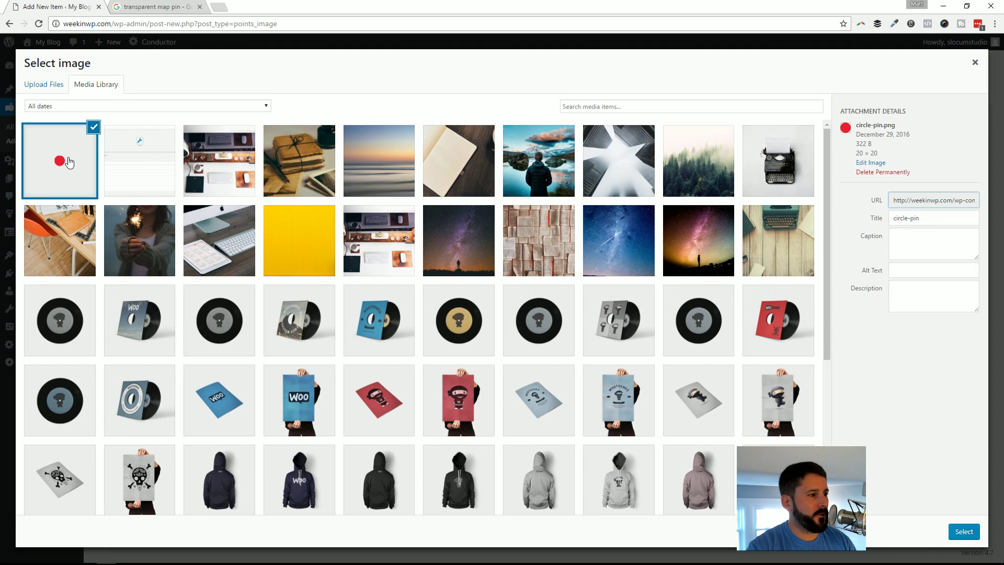
left_click(962, 533)
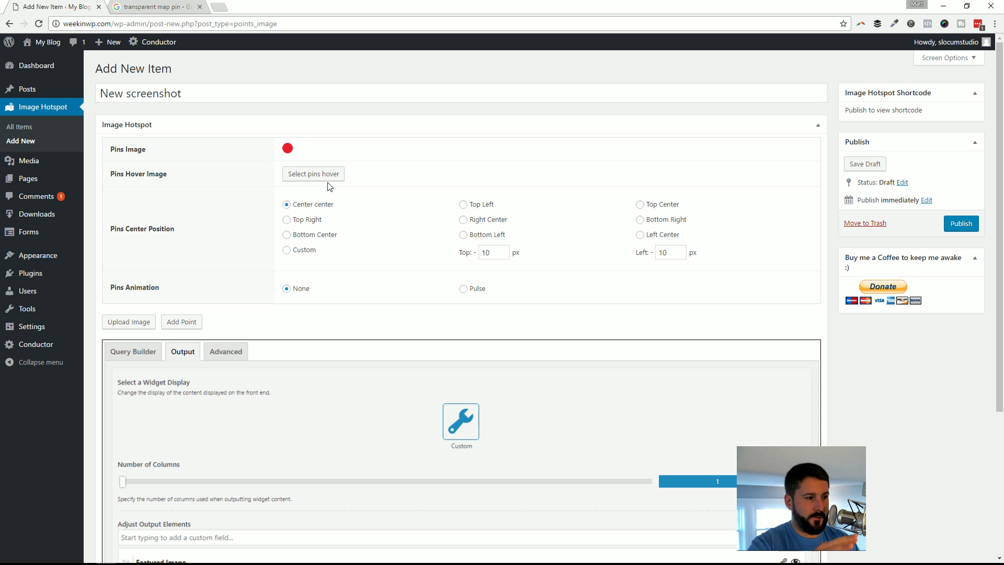
mouse_move(285, 151)
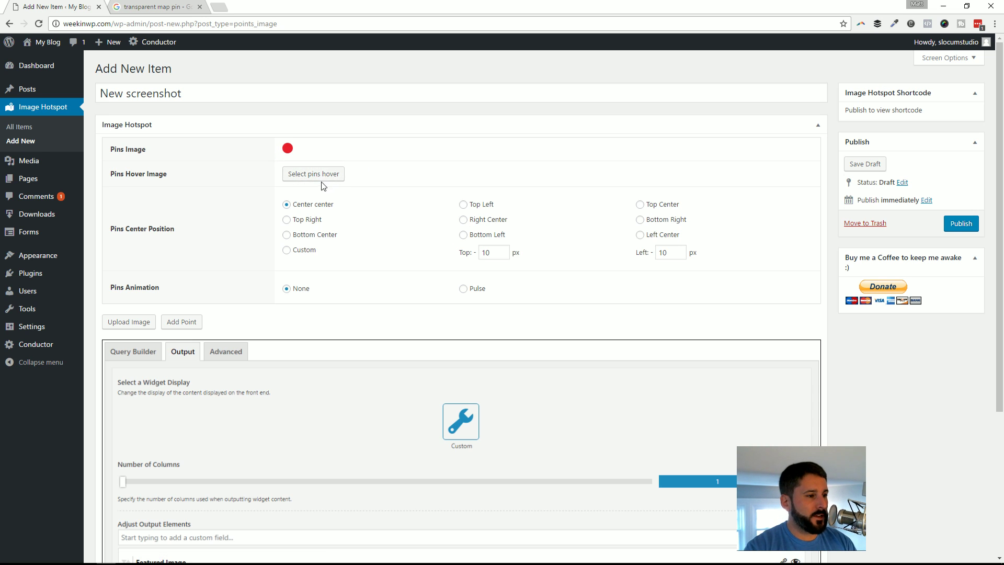
scroll(387, 288, "down", 1)
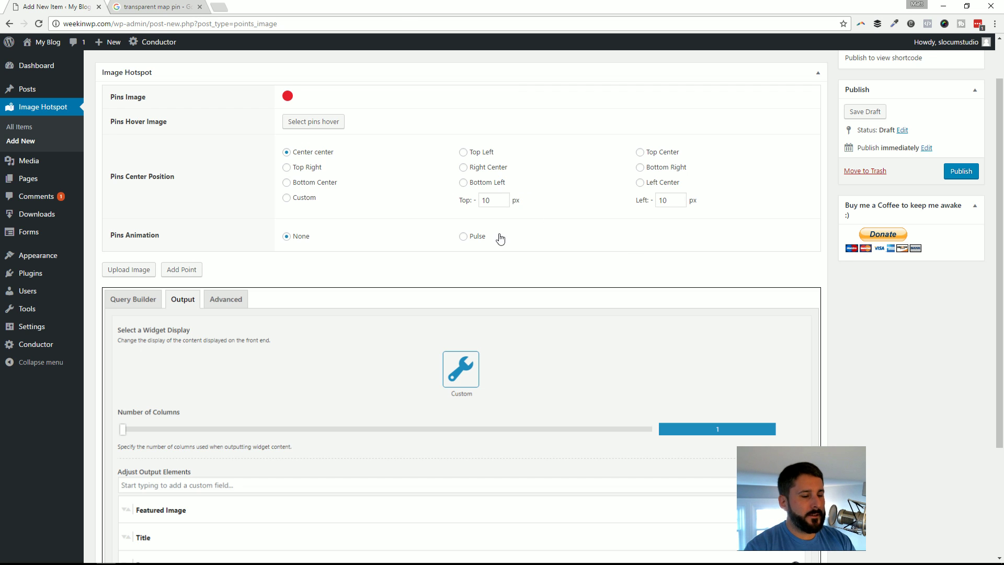
scroll(330, 236, "down", 2)
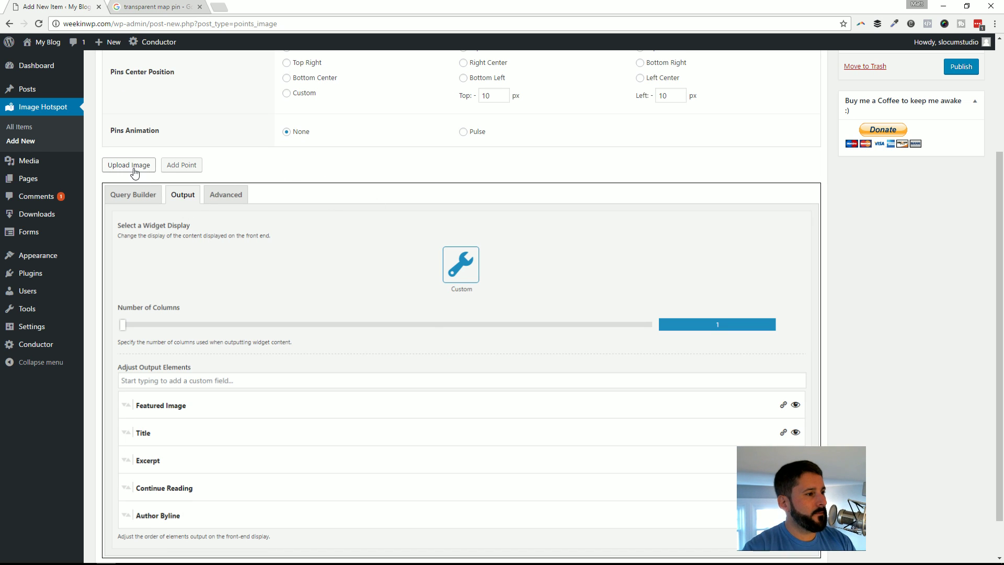
Add a pin point and drag it onto the image beside 'Number of Columns'
left_click(173, 169)
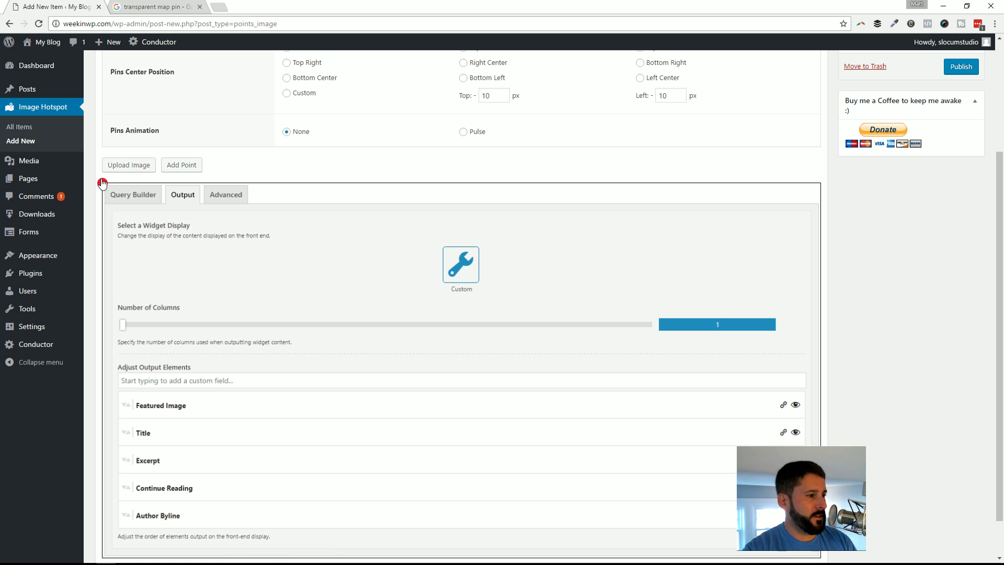
mouse_move(102, 183)
left_mouse_down()
mouse_move(221, 258)
mouse_move(337, 280)
mouse_move(473, 383)
mouse_move(327, 431)
mouse_move(560, 504)
mouse_move(207, 328)
mouse_move(269, 356)
mouse_move(174, 331)
mouse_move(245, 320)
mouse_move(178, 316)
mouse_move(187, 311)
left_mouse_up()
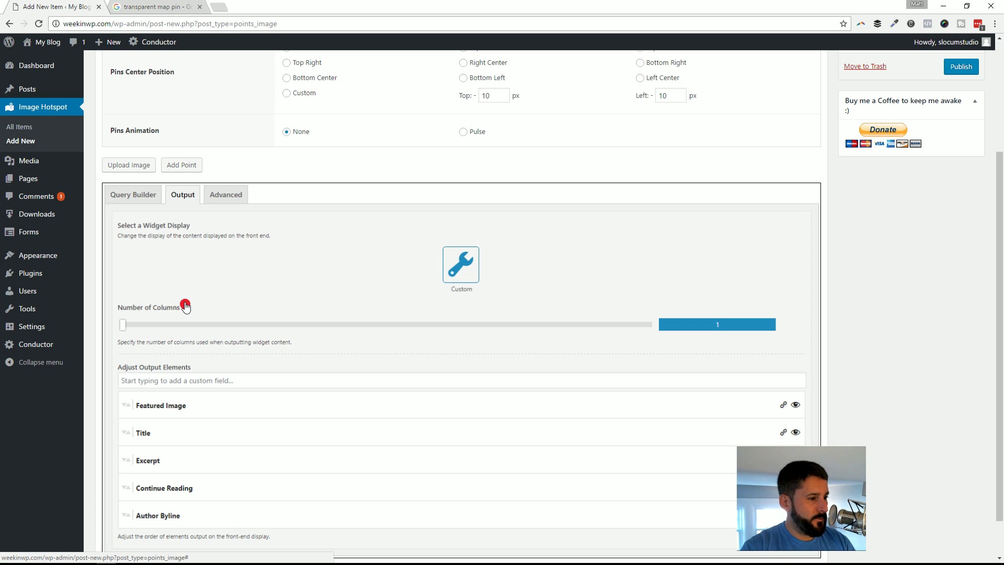
Save the pin tooltip text 'This is how you control the output of columns.'
left_click(185, 304)
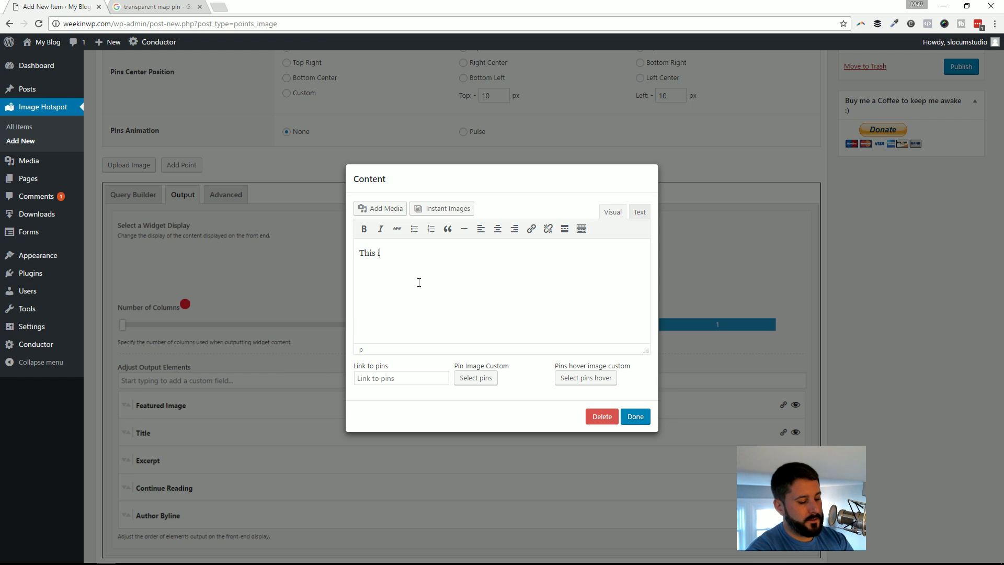
type("s how you control the output of columns.")
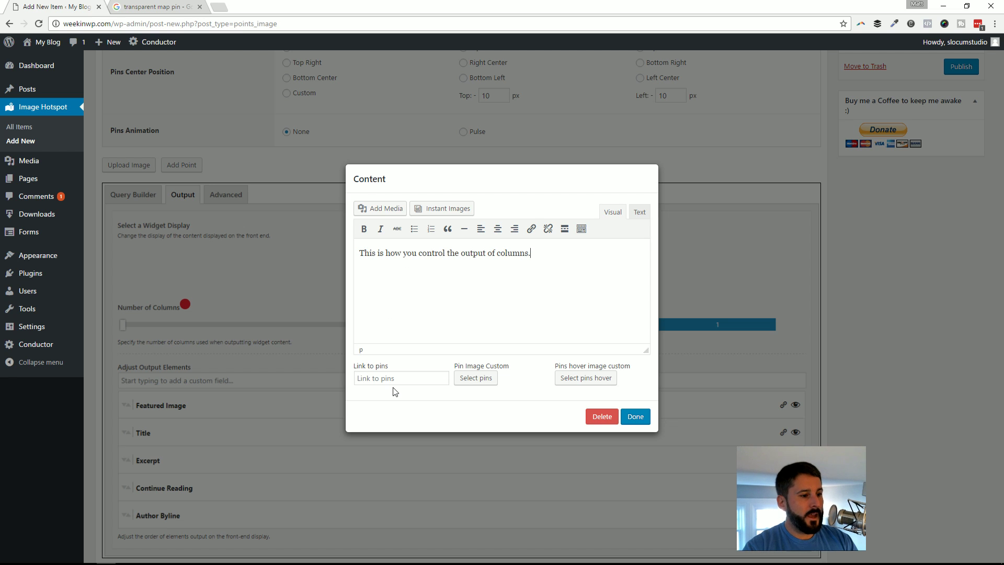
left_click(402, 379)
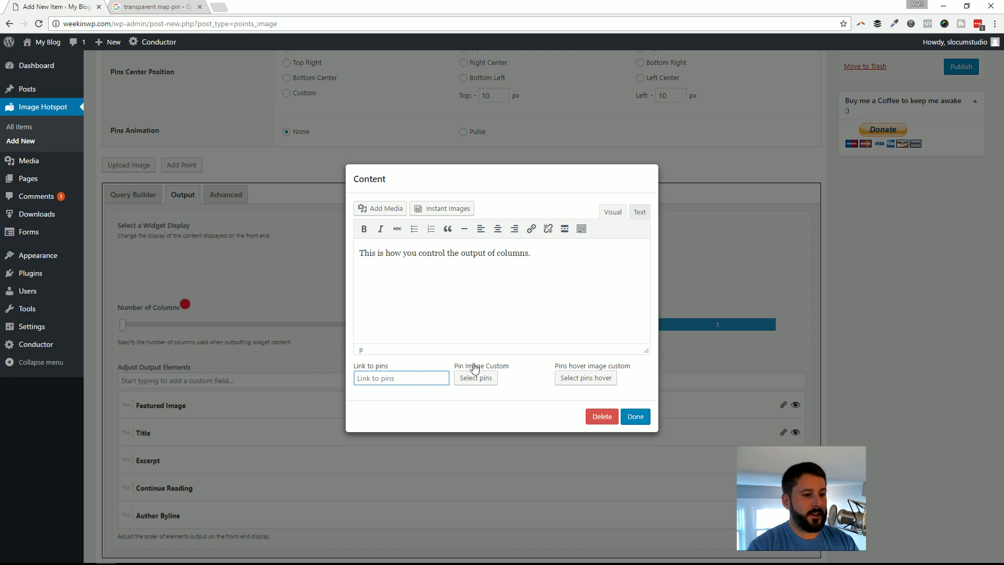
double_click(510, 253)
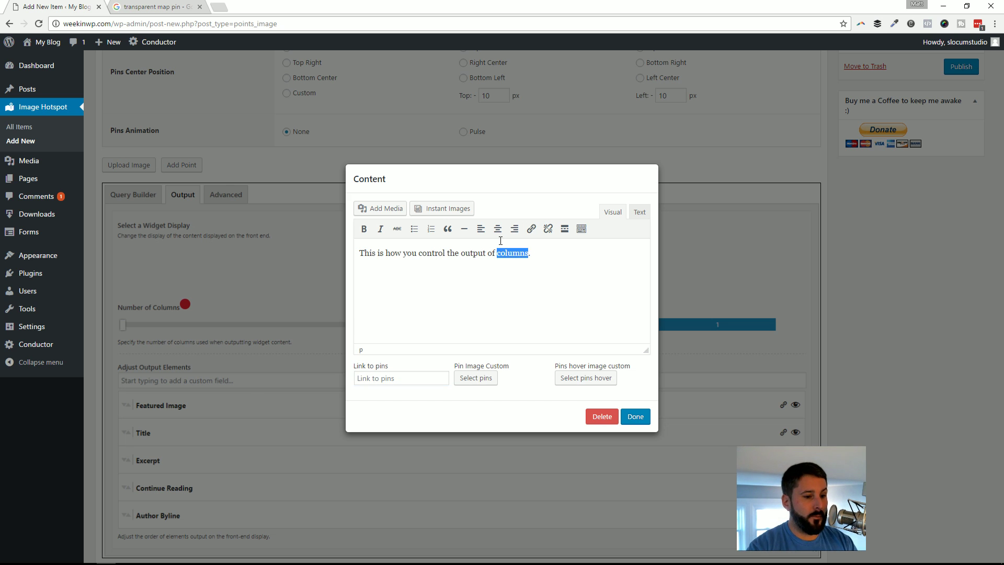
left_click(642, 417)
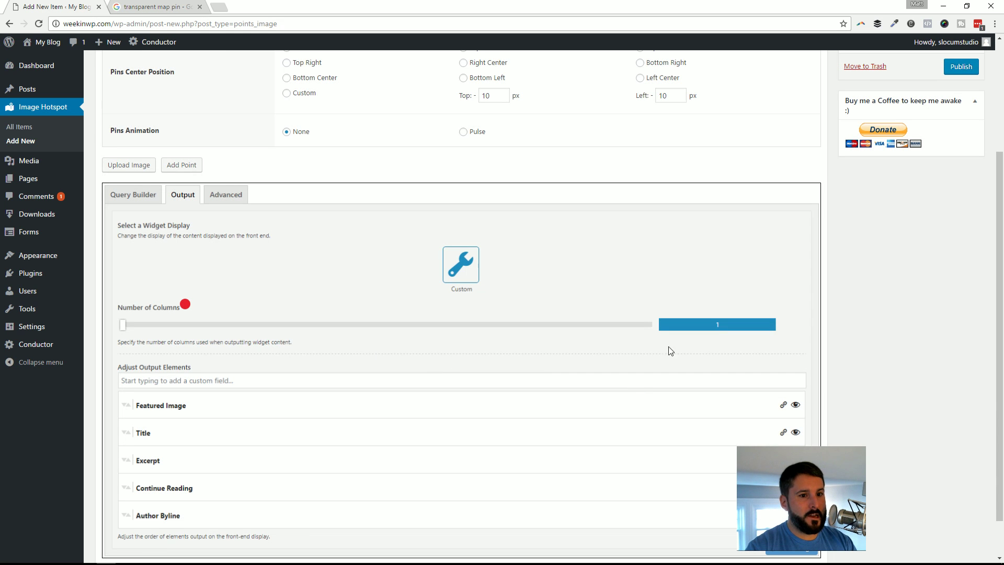
scroll(672, 350, "up", 3)
left_click(961, 223)
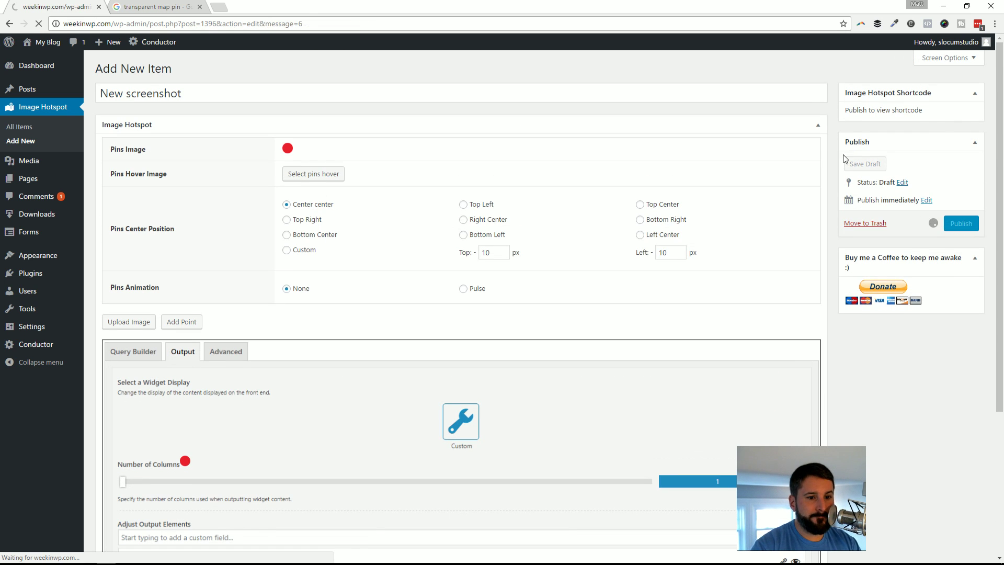
left_click_drag(957, 157, 851, 156)
key("ctrl+c")
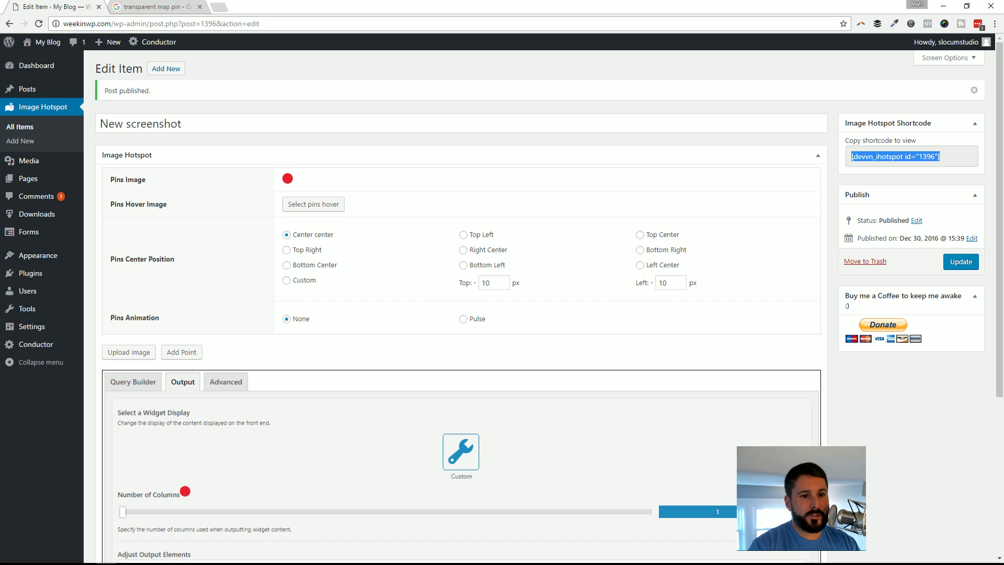
left_click(922, 162)
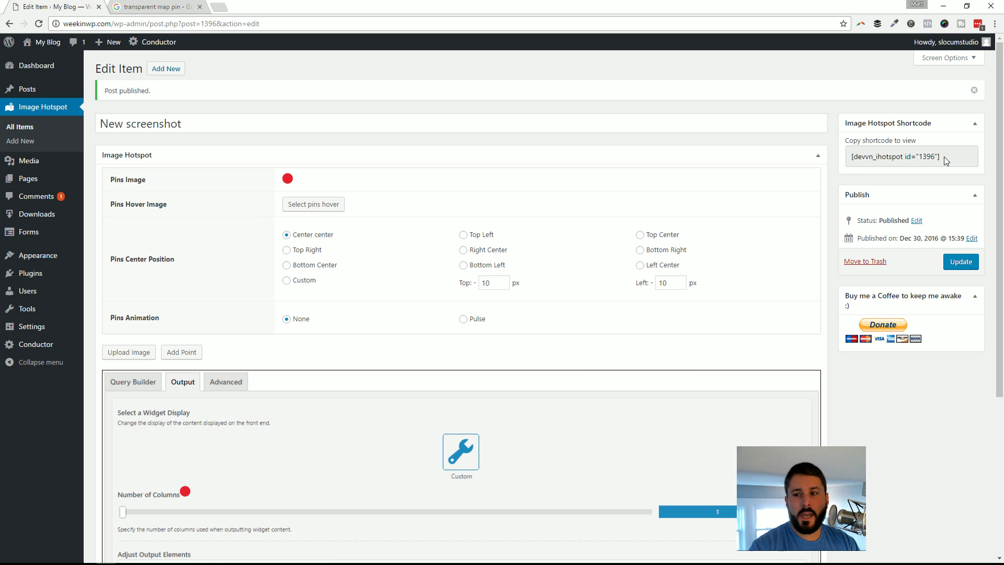
left_click_drag(951, 157, 857, 168)
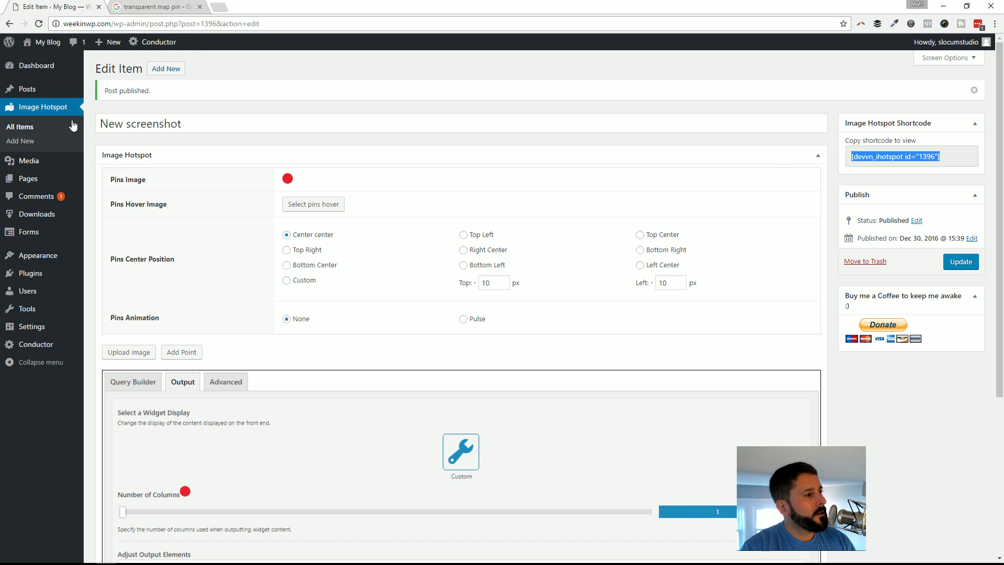
mouse_move(45, 181)
left_click(131, 184)
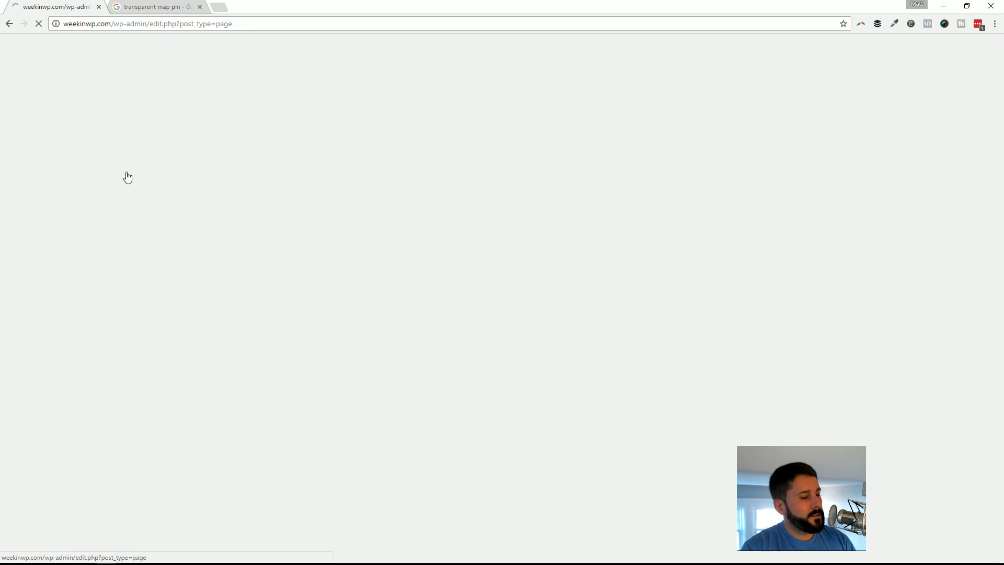
scroll(224, 278, "down", 5)
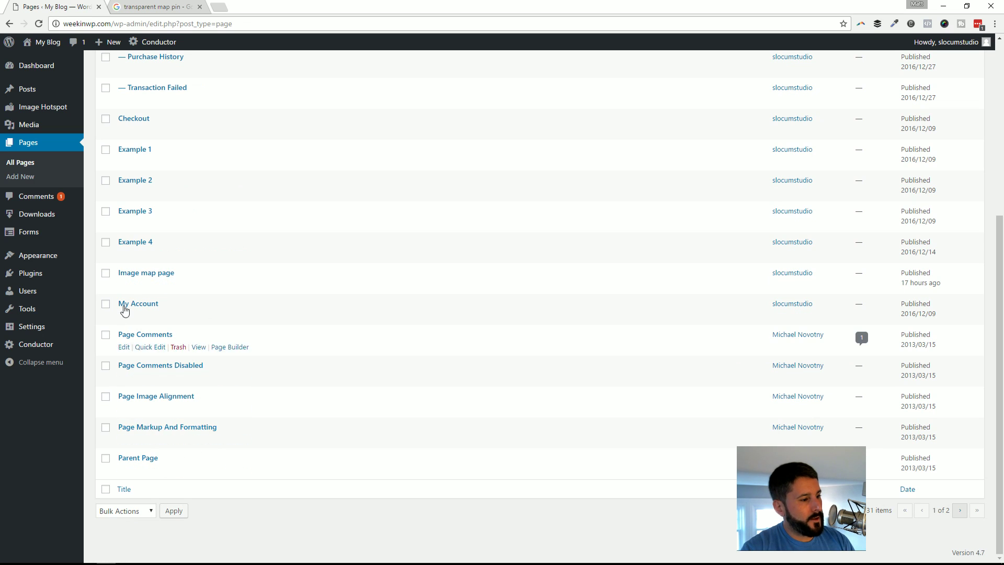
mouse_move(151, 319)
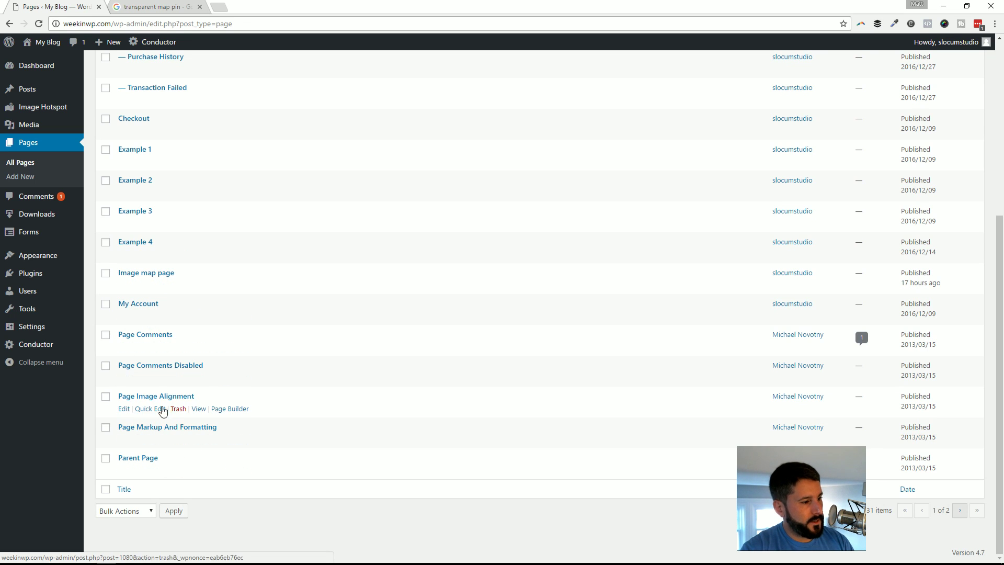
mouse_move(149, 443)
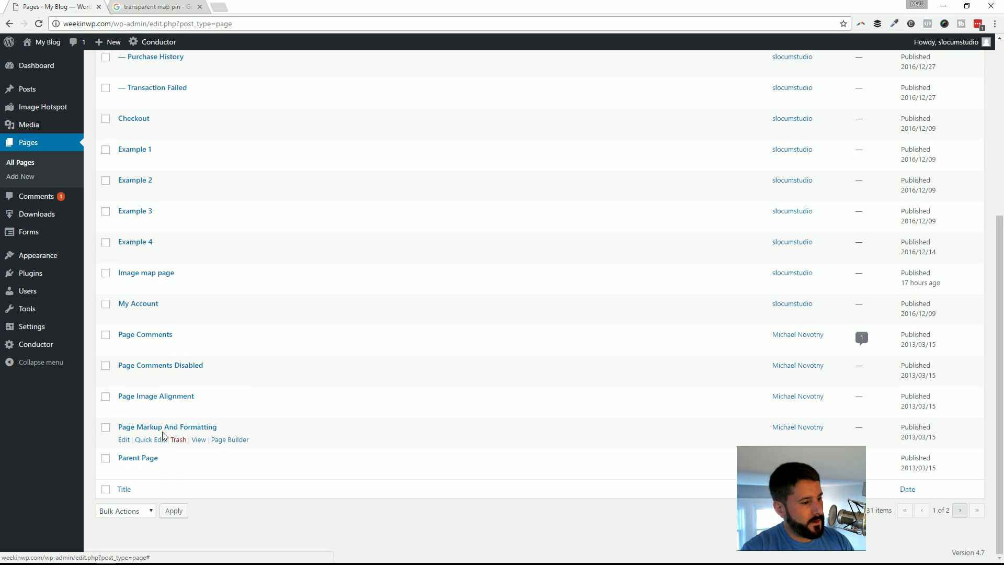
mouse_move(152, 346)
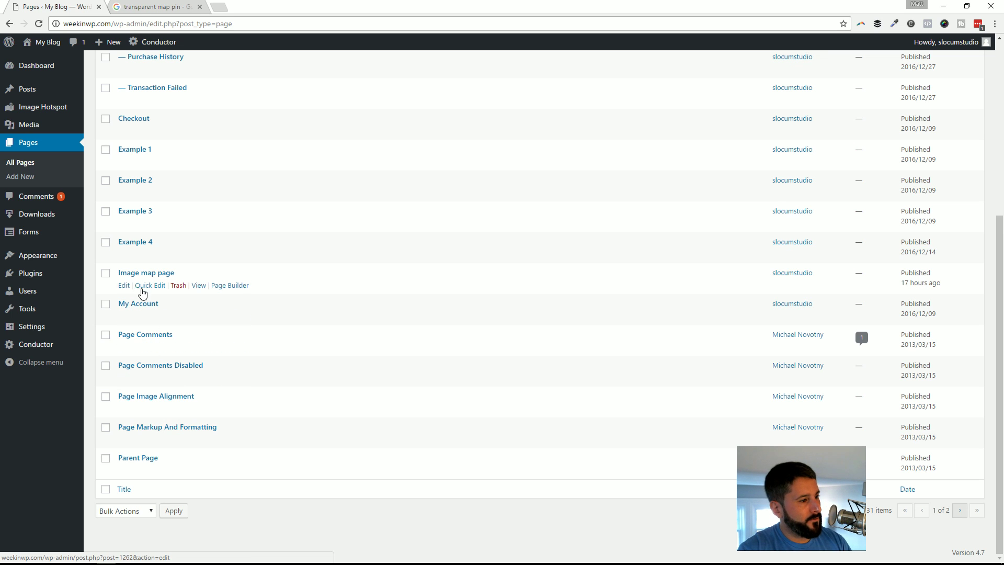
Replace Image map page's shortcode with [devvn_ihotspot id="1396"], update, and view it live
left_click(124, 285)
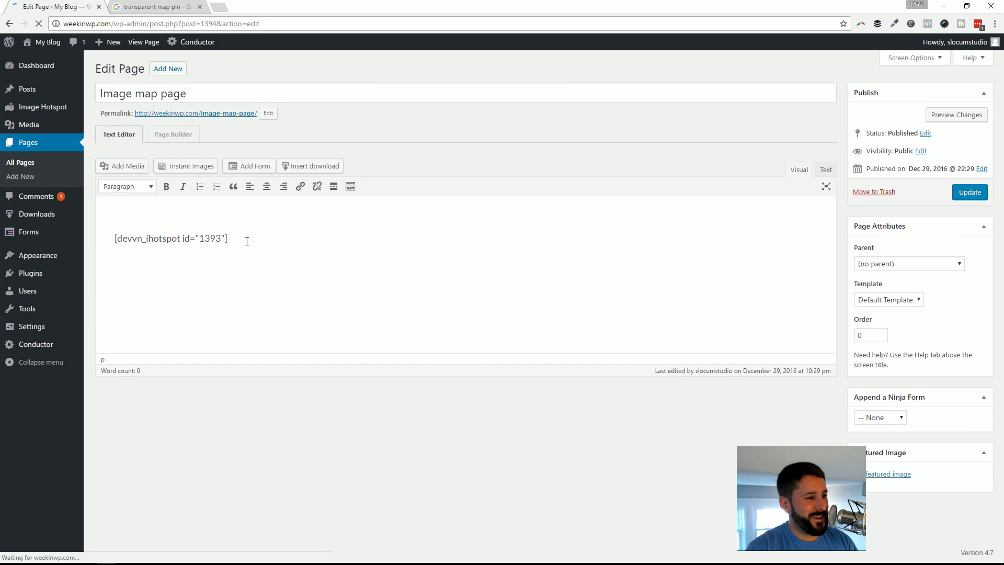
left_click_drag(229, 239, 101, 223)
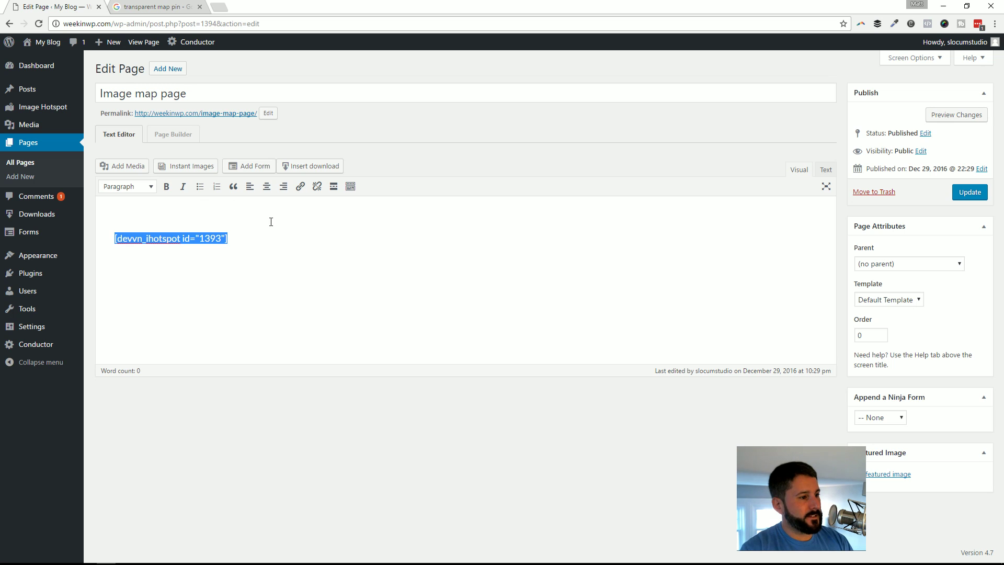
key("ctrl+v")
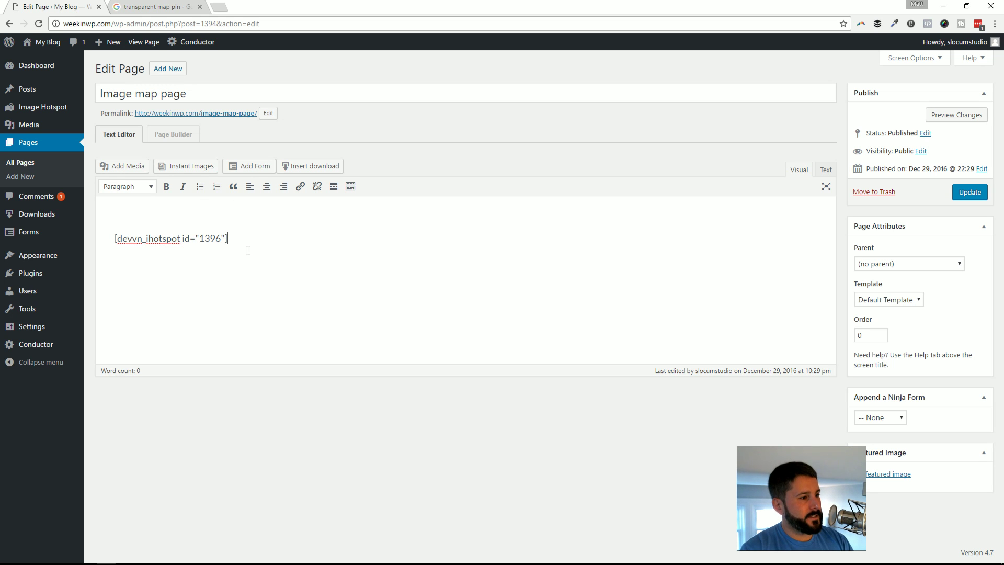
key("ctrl+a")
key("Right")
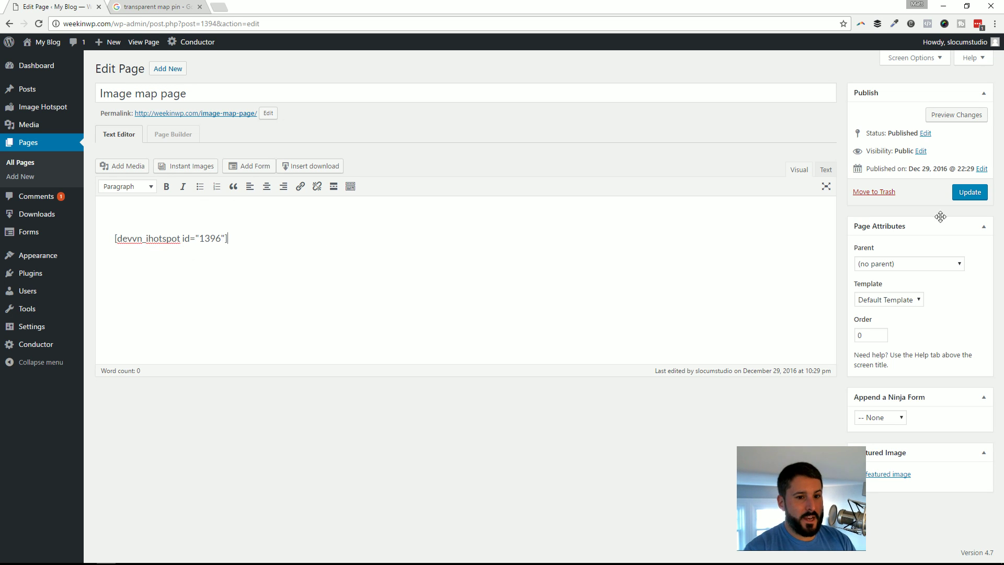
left_click(968, 191)
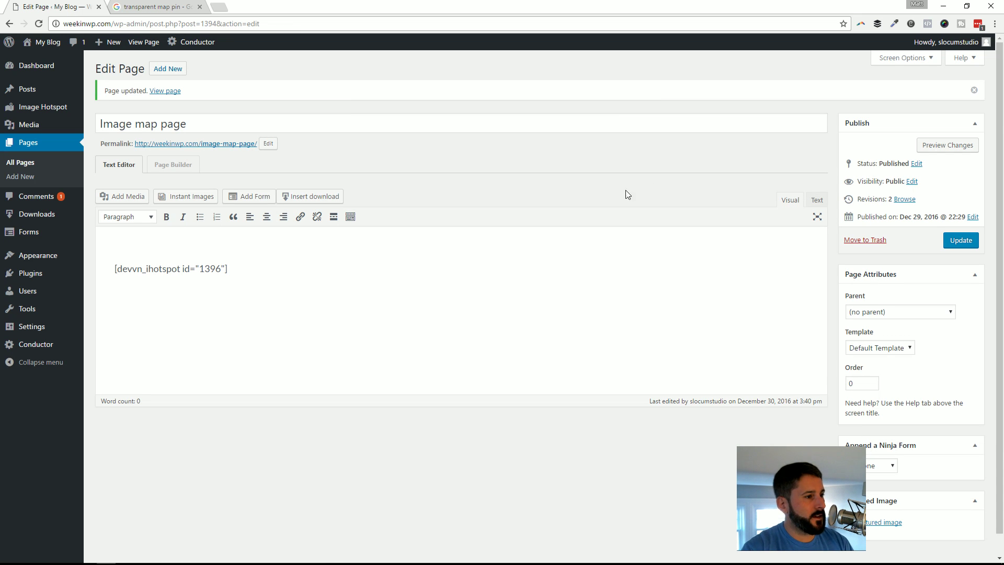
left_click(226, 144)
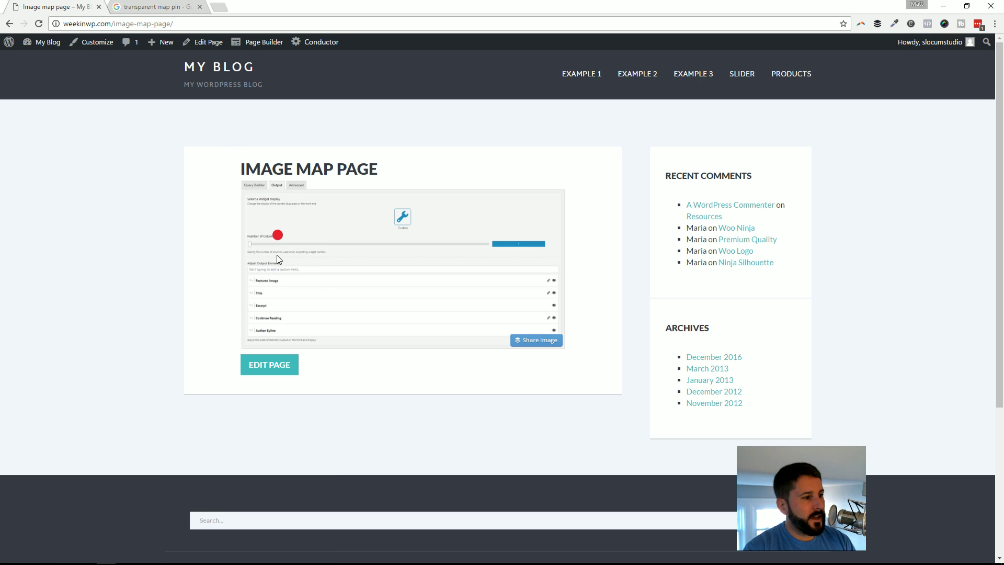
Check the red pin's tooltip on the live Image map page
mouse_move(277, 236)
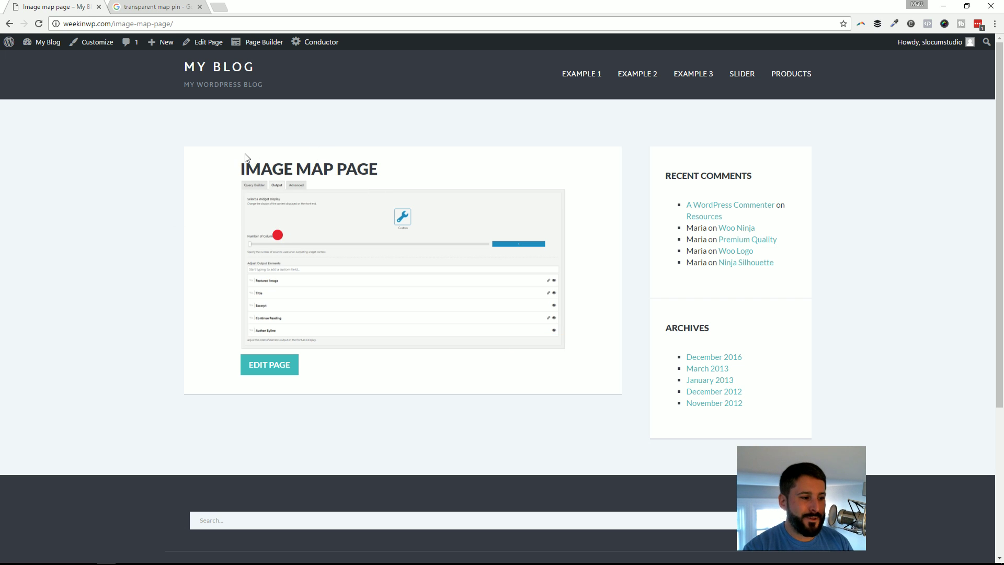
Switch Image map page to the Full Width template and update it
left_click(291, 367)
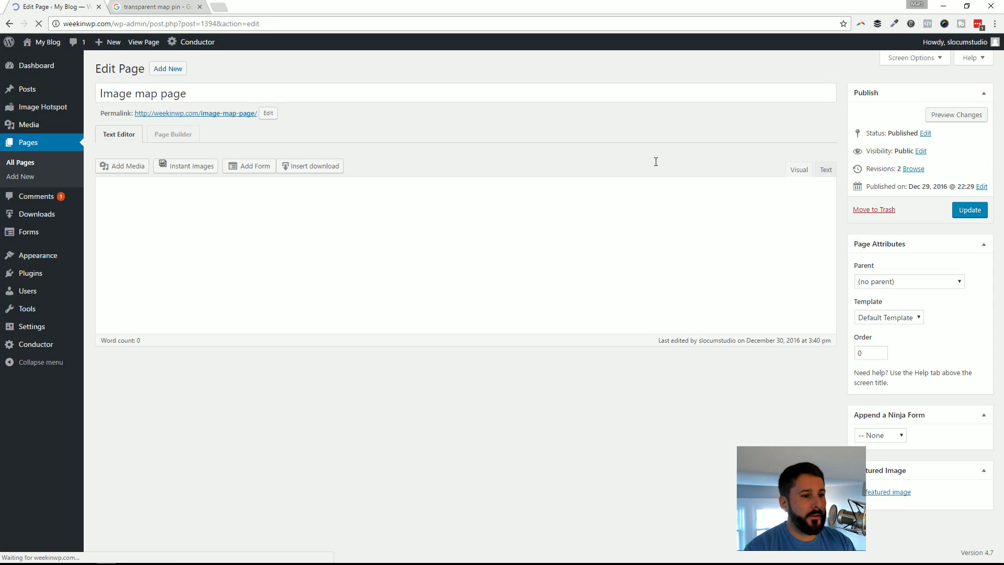
left_click(893, 318)
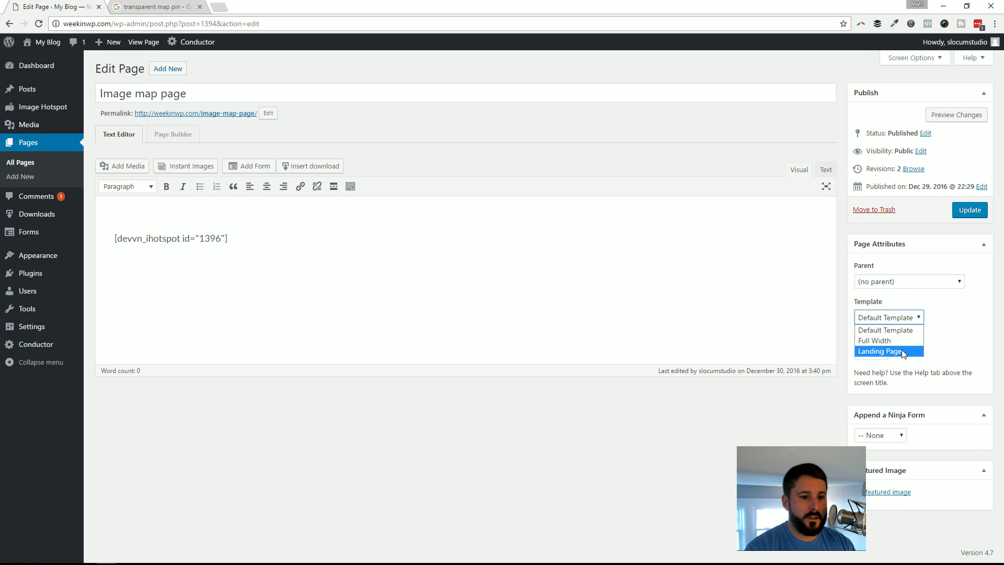
left_click(902, 341)
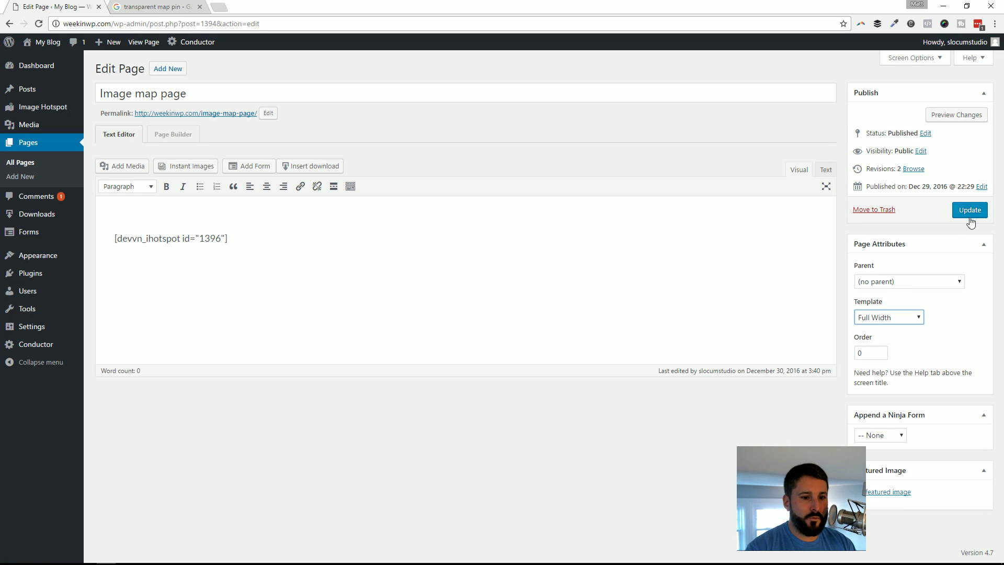
left_click(969, 219)
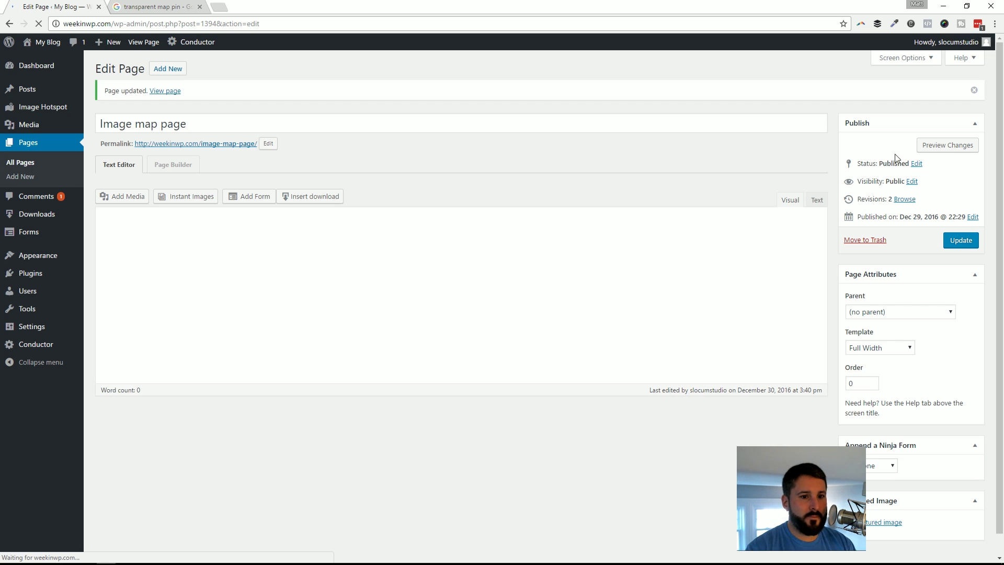
View the wider live page and check the red pin's columns tooltip
left_click(216, 144)
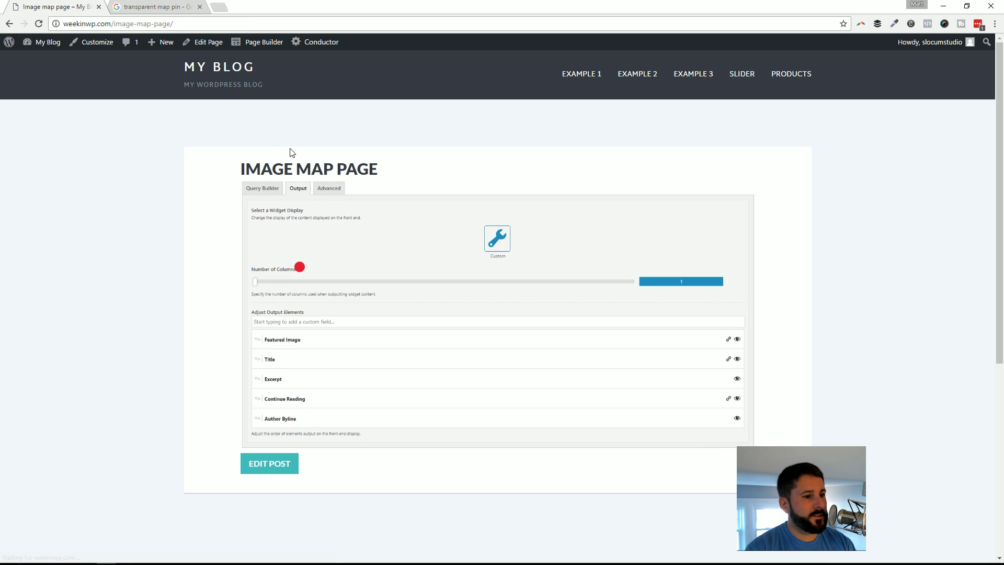
scroll(689, 319, "down", 3)
scroll(421, 199, "up", 3)
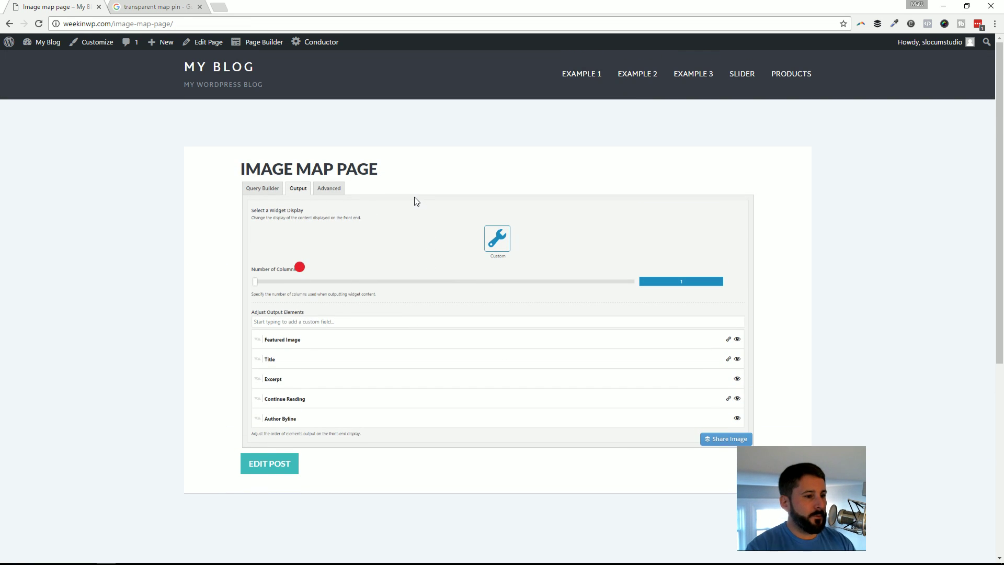
mouse_move(306, 267)
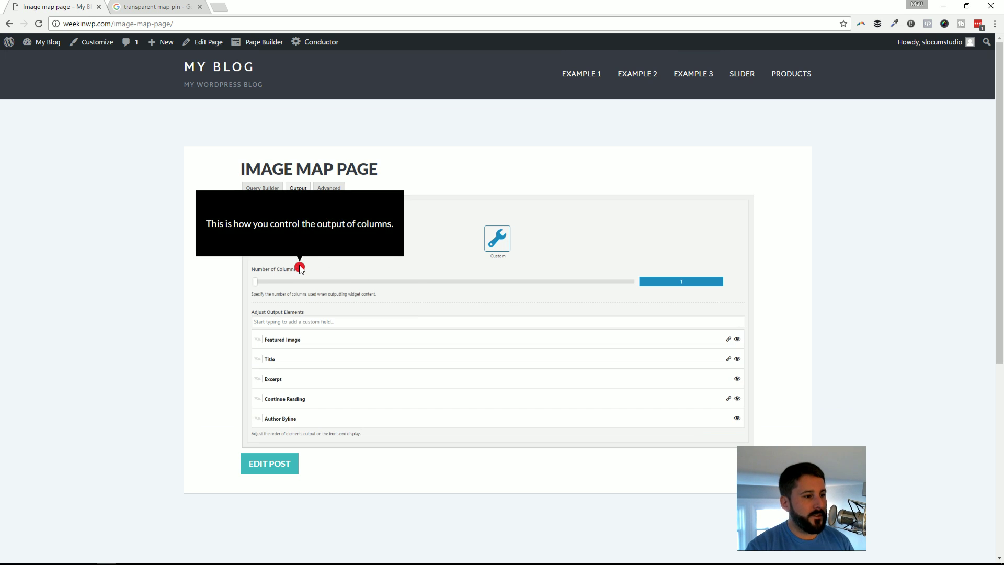
Browse staging.conductorplugin.com in a new tab, then return to the Image map page tab
left_click(225, 3)
type("staging.conductorplugin.com")
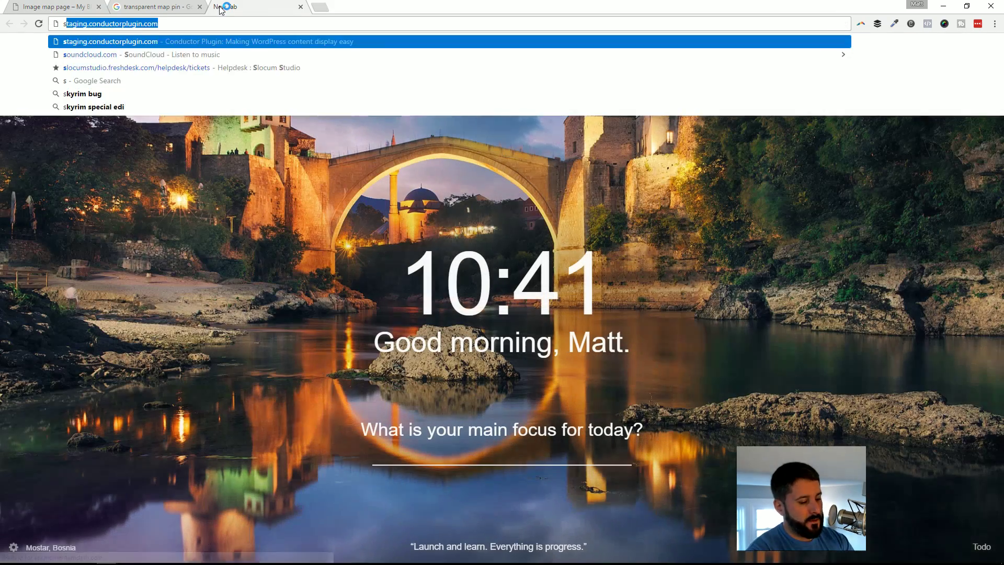
key("Return")
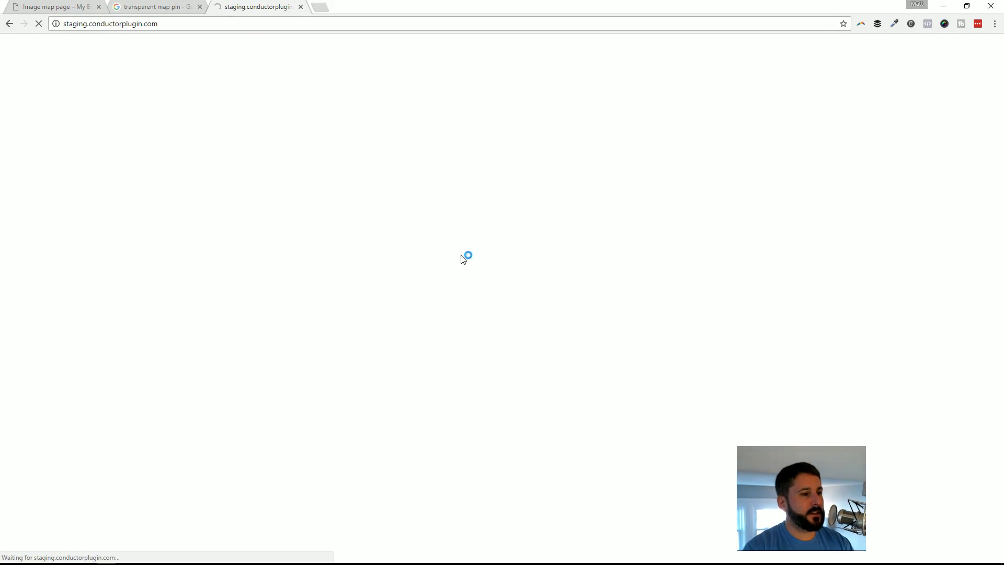
scroll(306, 238, "down", 20)
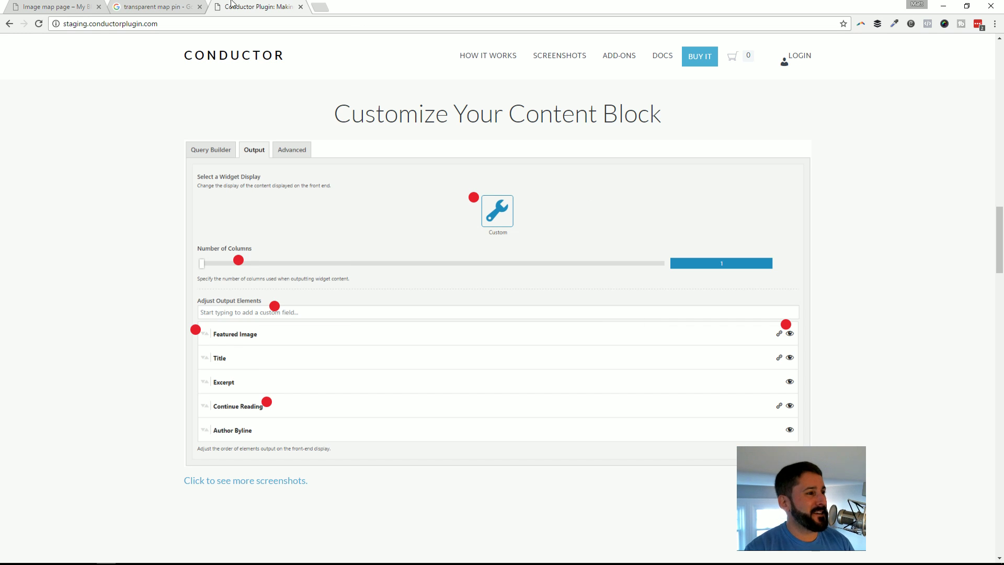
left_click(76, 8)
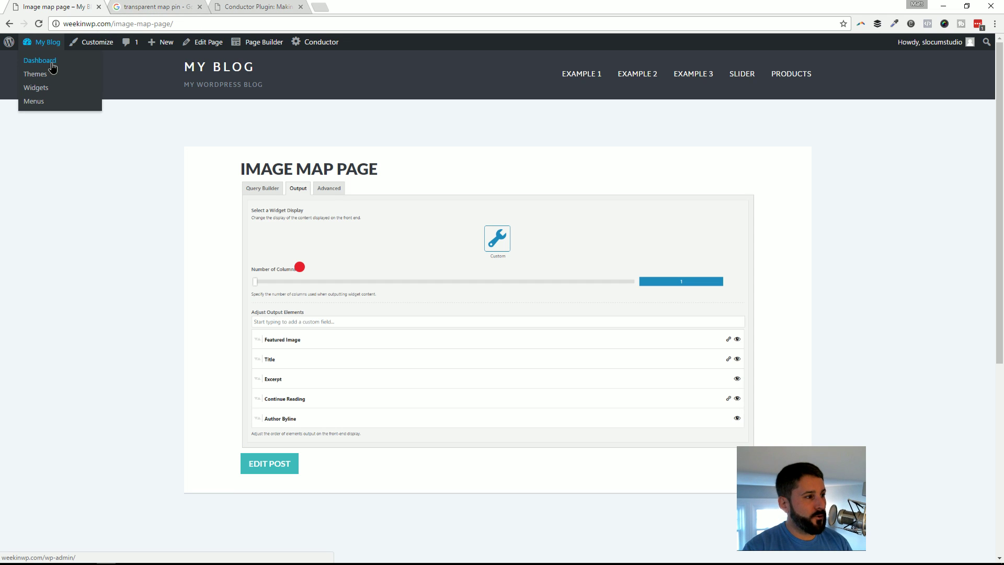
From the admin dashboard, show the details window for Image Hotspot by DevVN under Installed Plugins
left_click(40, 60)
mouse_move(31, 273)
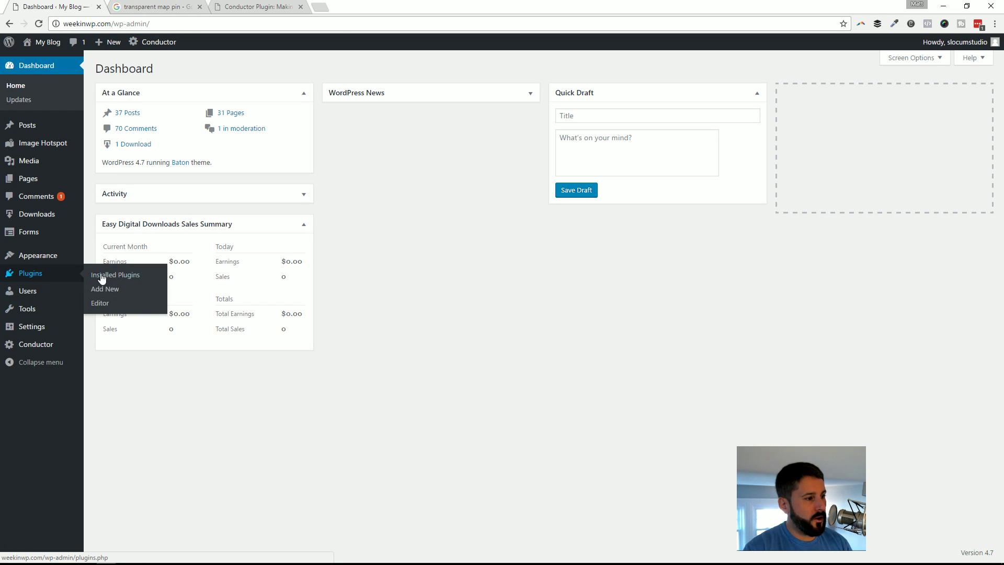
scroll(202, 293, "down", 3)
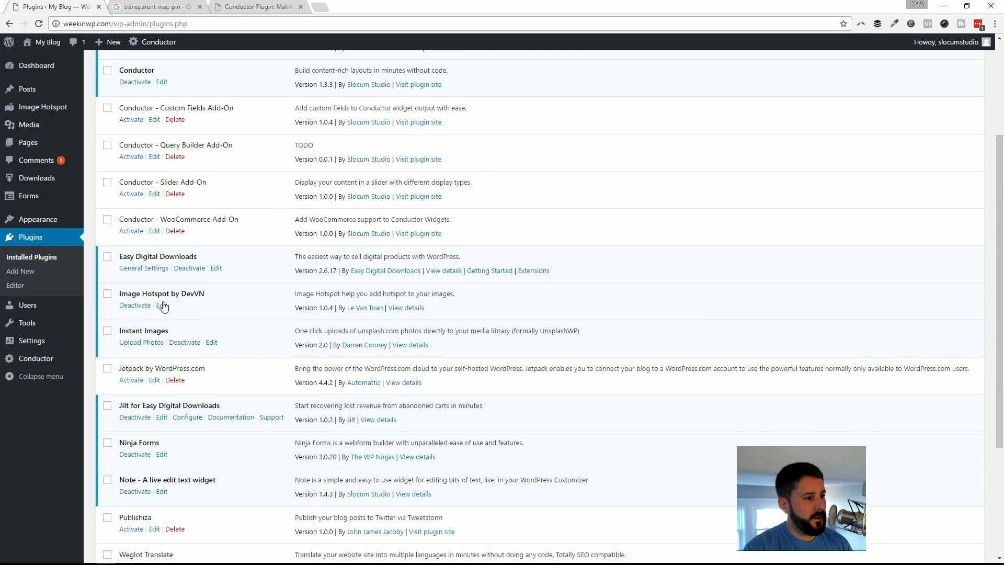
left_click(402, 308)
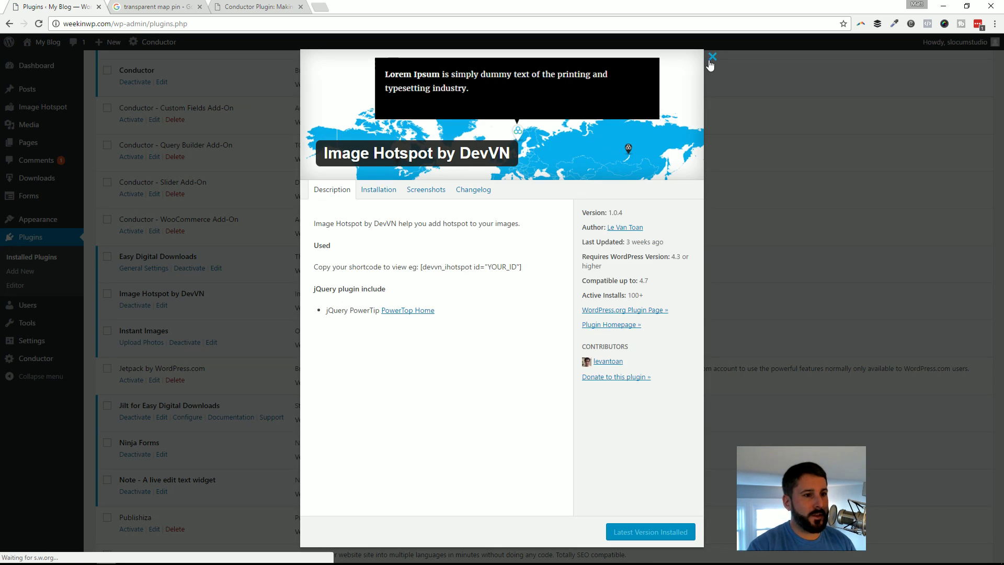